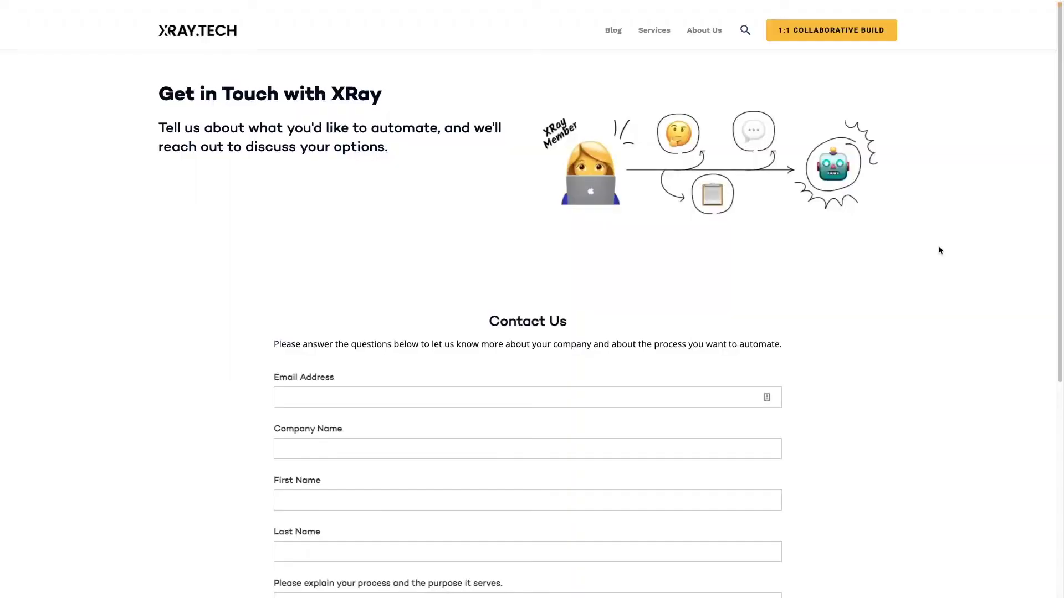
Check the form's service dropdown options: Project, Membership and Other.
{"action": "scroll", "coordinate": [926, 277], "scroll_direction": "down", "scroll_amount": 3}
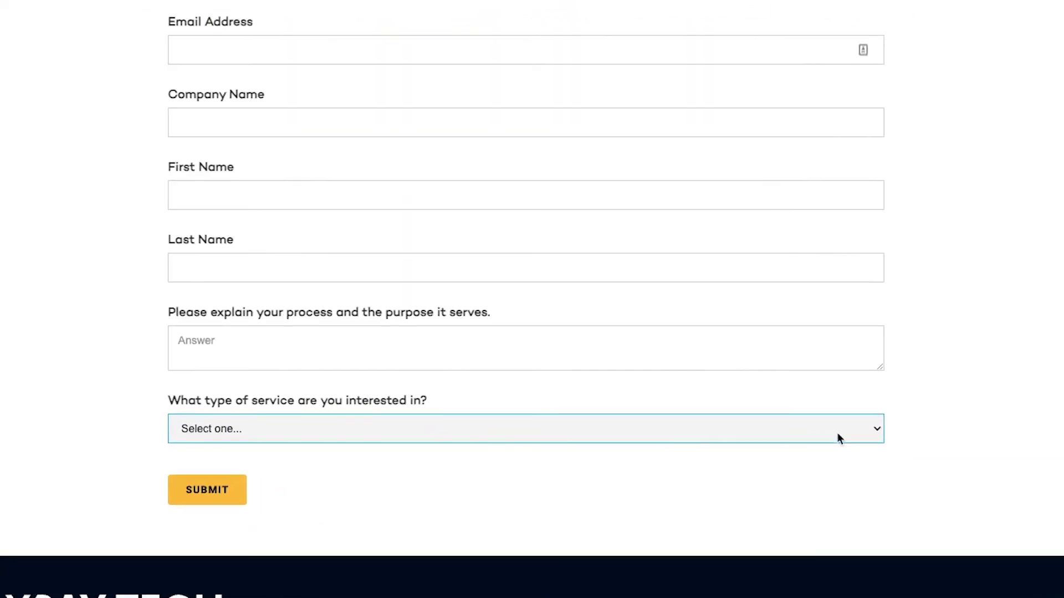
{"action": "left_click", "coordinate": [837, 433]}
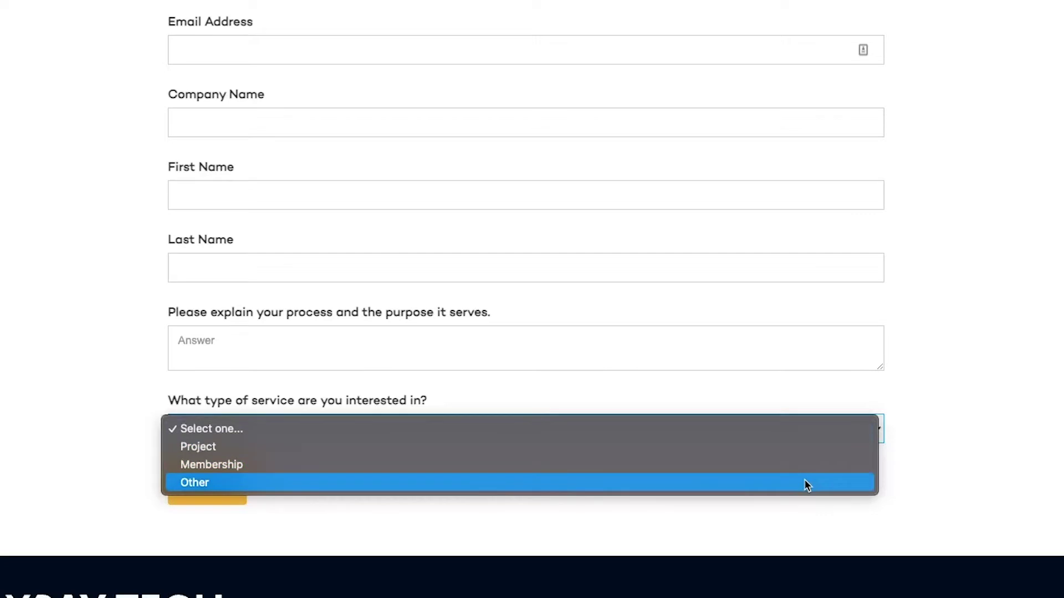
{"action": "left_click", "coordinate": [950, 435]}
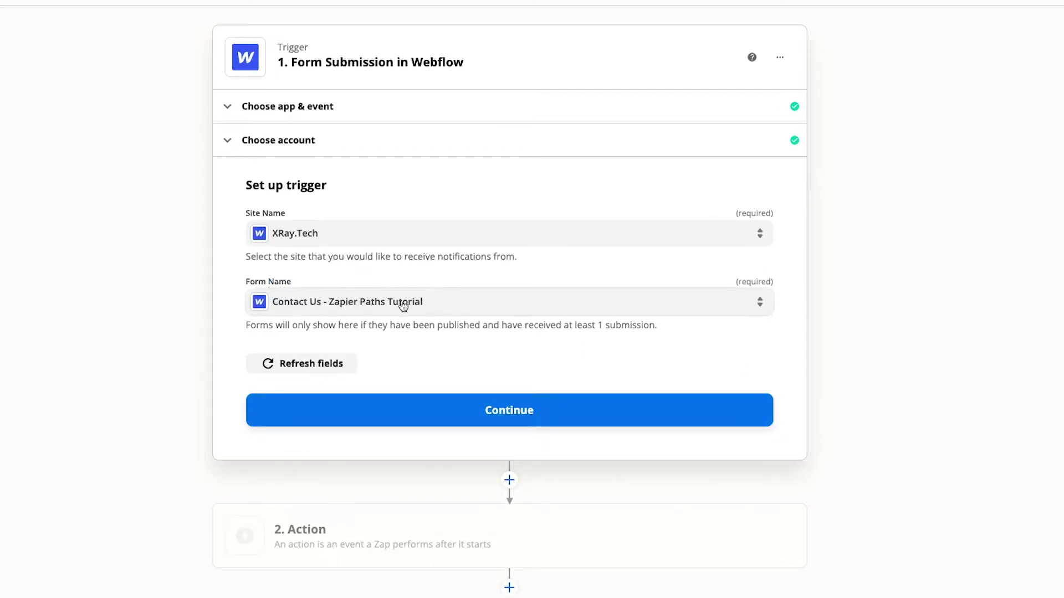
Confirm the XRay.Tech form, pull a sample submission, and add a Paths step with Path A open.
{"action": "left_click", "coordinate": [590, 406]}
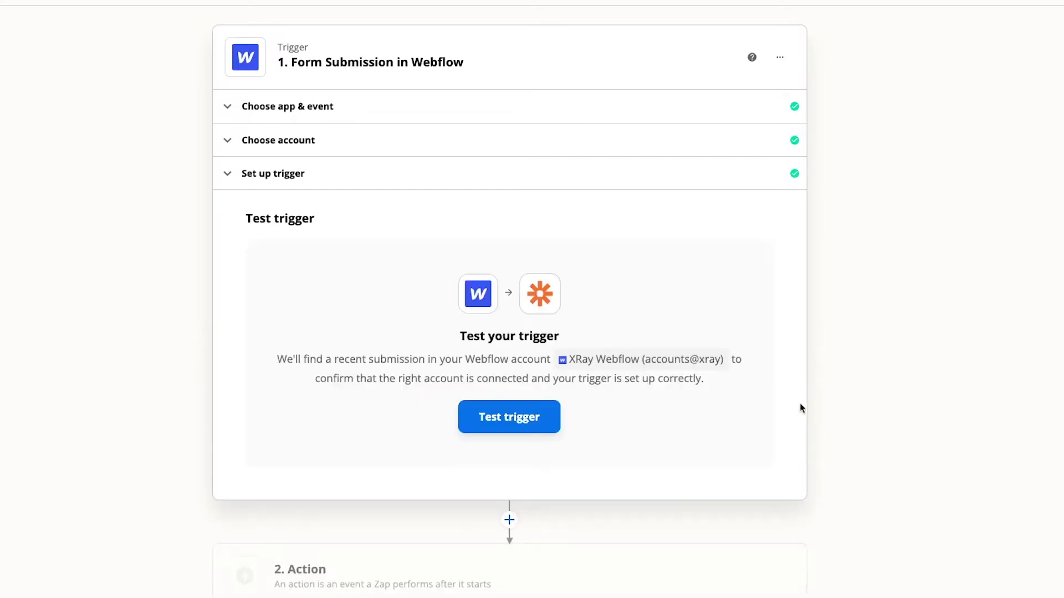
{"action": "left_click", "coordinate": [529, 418]}
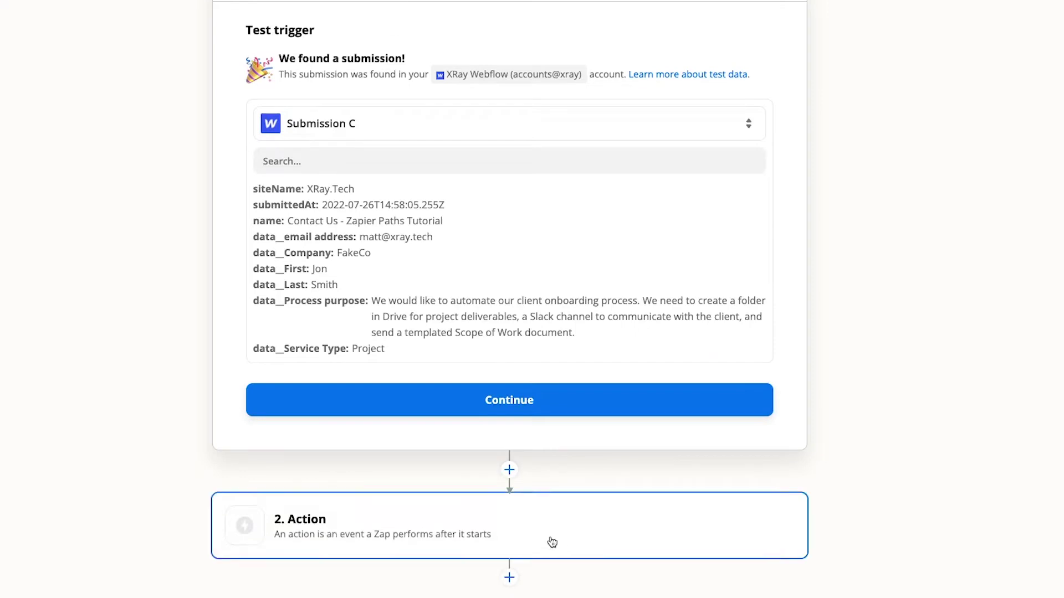
{"action": "left_click", "coordinate": [551, 543]}
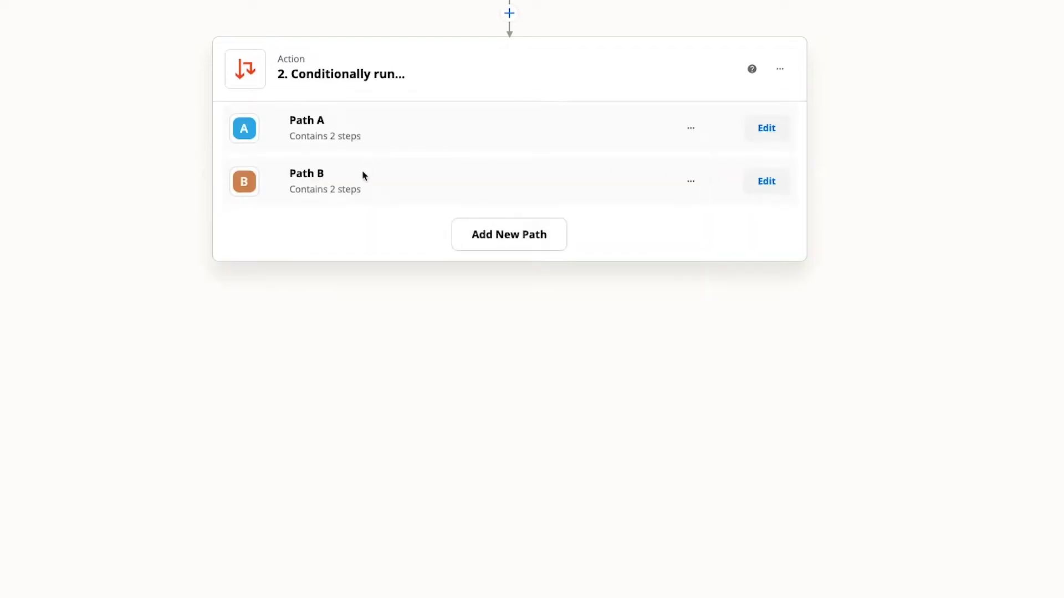
{"action": "left_click", "coordinate": [767, 130]}
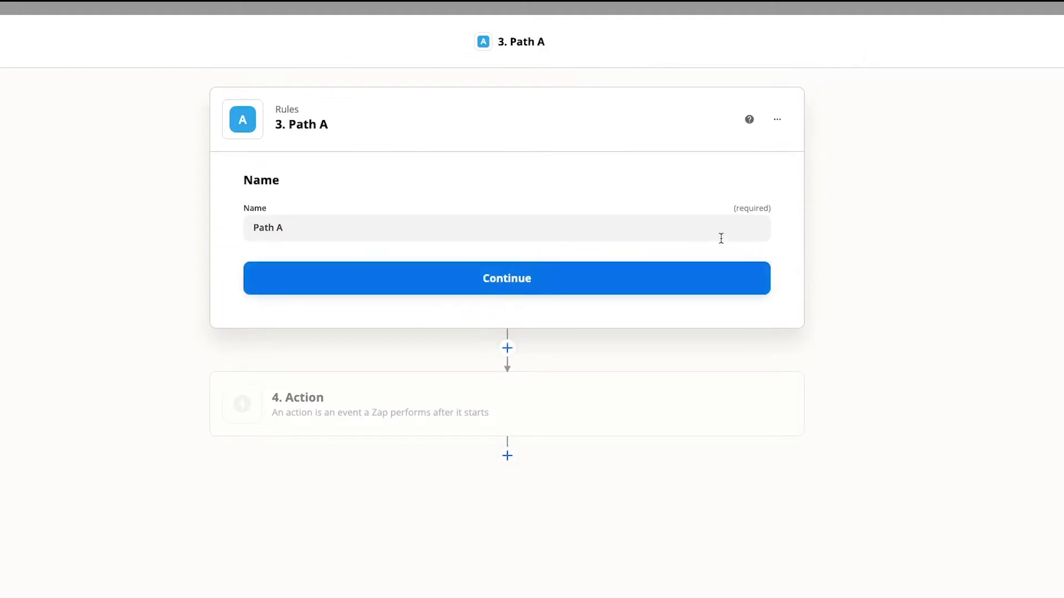
Rename Path A to 'Project' and continue to its rules.
{"action": "left_click", "coordinate": [451, 237]}
{"action": "key", "text": "ctrl+a"}
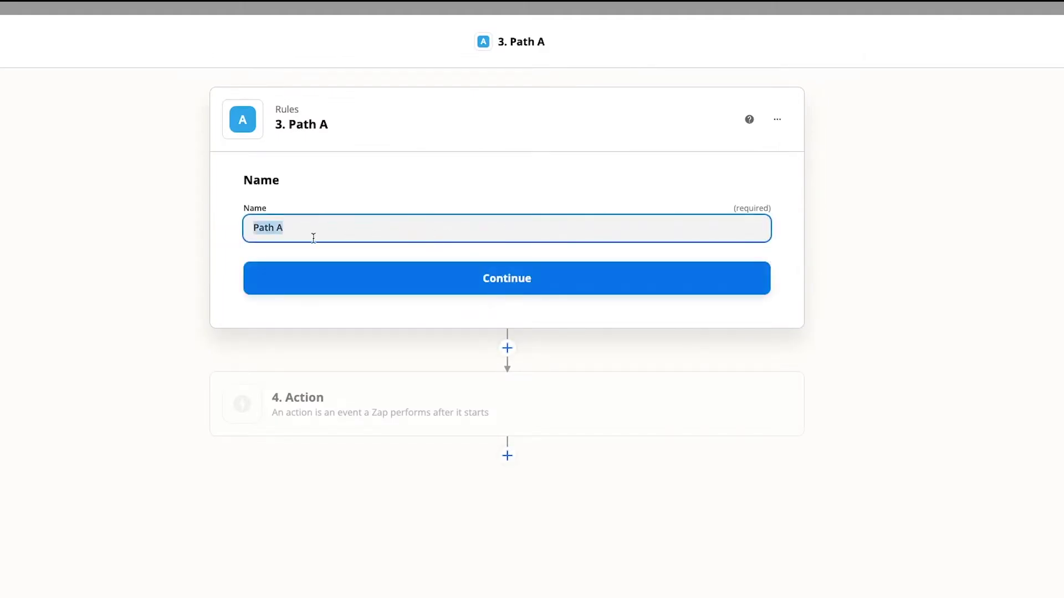
{"action": "type", "text": "Project"}
{"action": "left_click", "coordinate": [546, 254]}
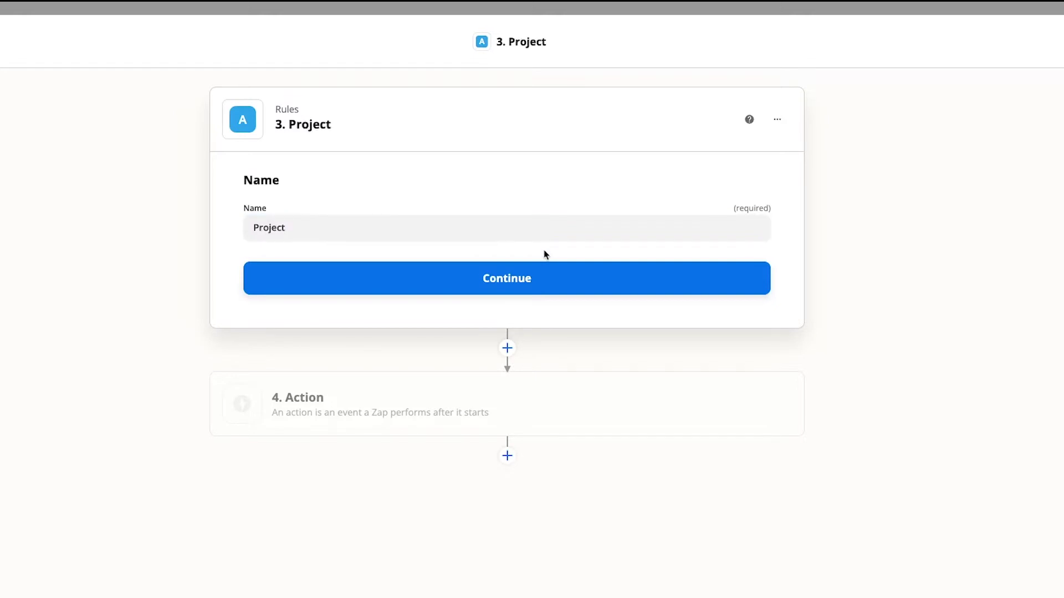
{"action": "left_click", "coordinate": [546, 274]}
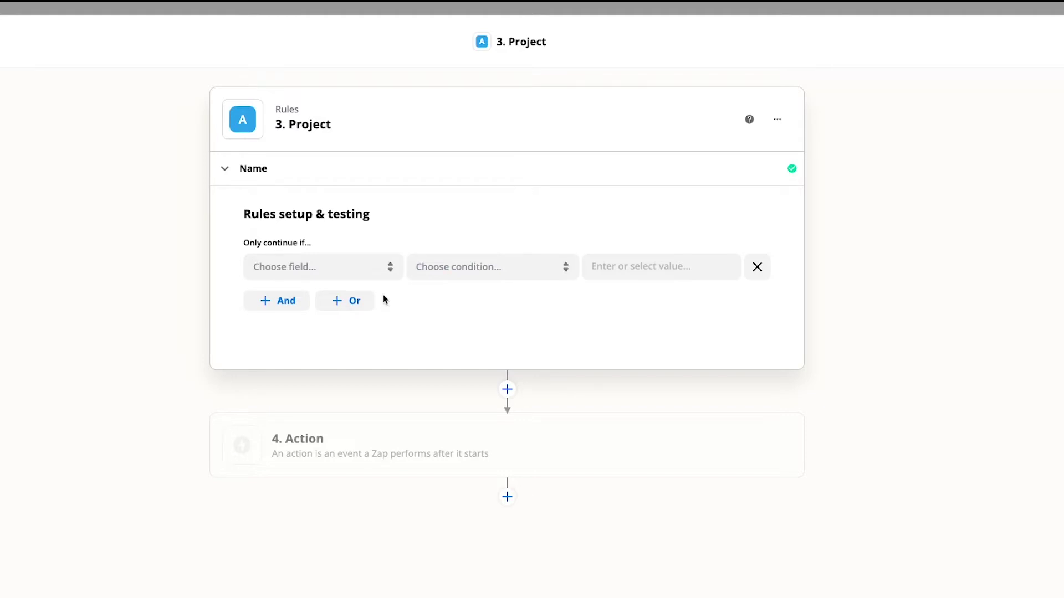
Set the rule Data Service Type (Text) exactly matches 'Project' and test it against the sample.
{"action": "left_click", "coordinate": [383, 274]}
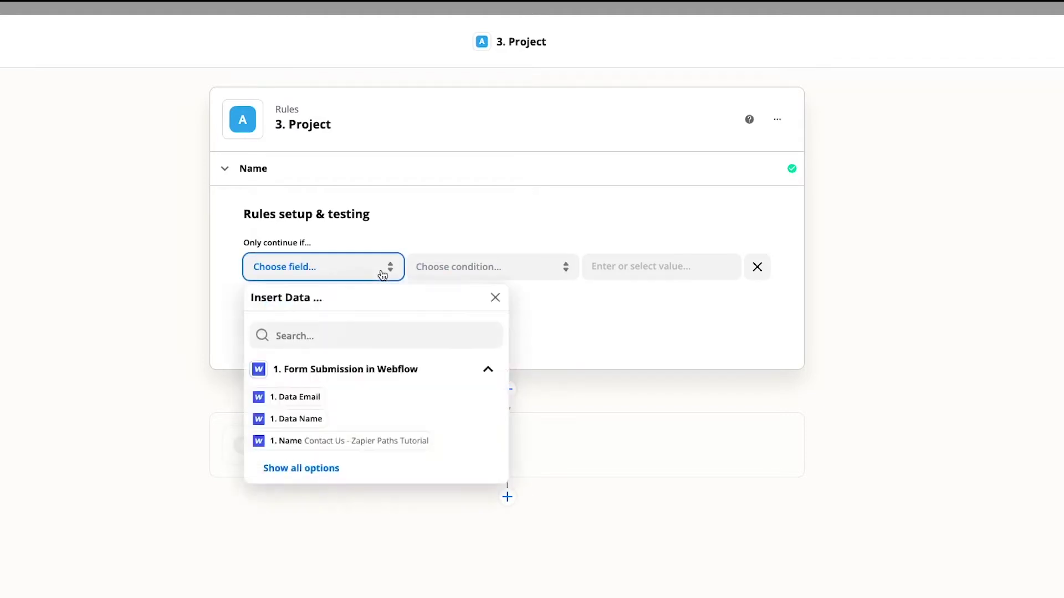
{"action": "left_click", "coordinate": [331, 469]}
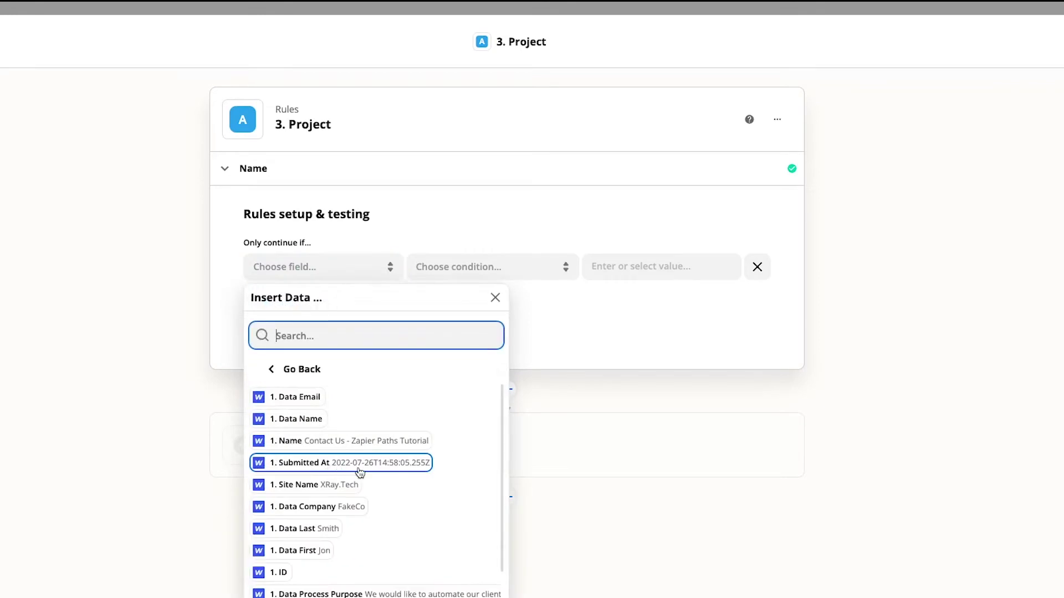
{"action": "scroll", "coordinate": [357, 472], "scroll_direction": "down", "scroll_amount": 1}
{"action": "scroll", "coordinate": [352, 515], "scroll_direction": "down", "scroll_amount": 1}
{"action": "left_click", "coordinate": [354, 573]}
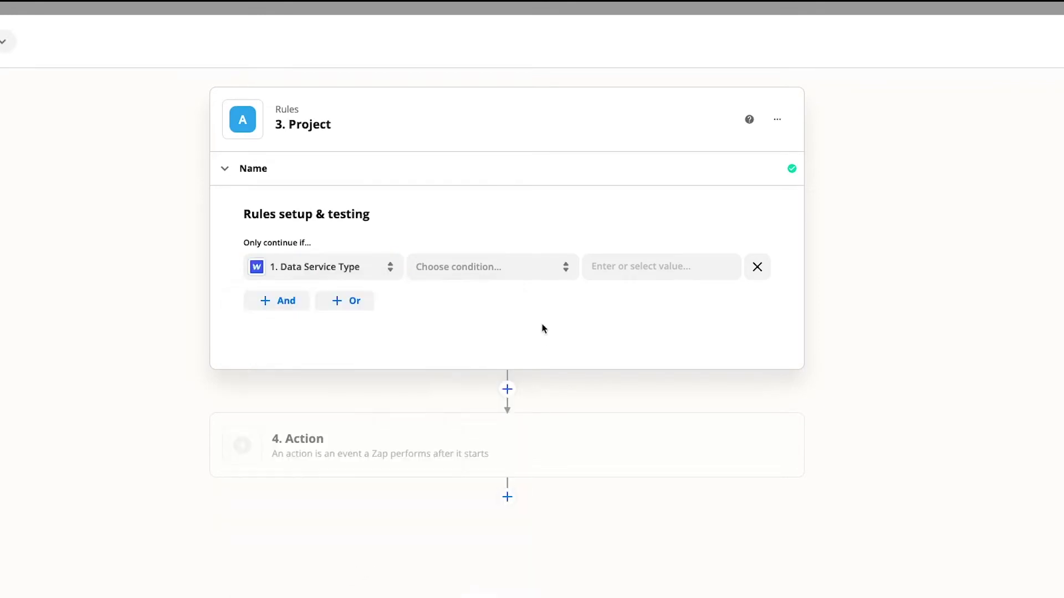
{"action": "left_click", "coordinate": [528, 280]}
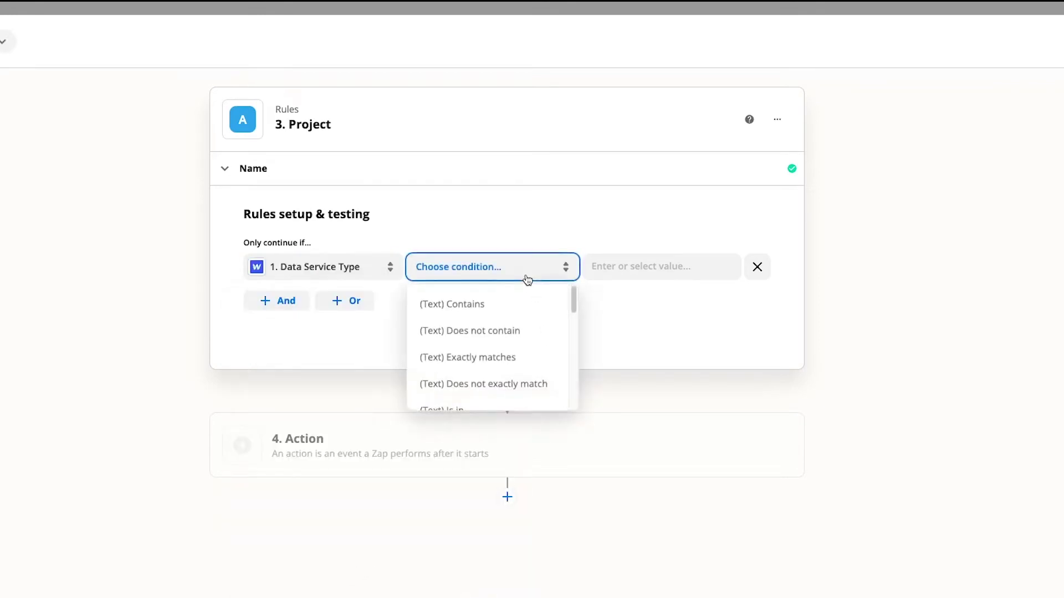
{"action": "left_click", "coordinate": [513, 354]}
{"action": "left_click", "coordinate": [627, 266]}
{"action": "type", "text": "Project"}
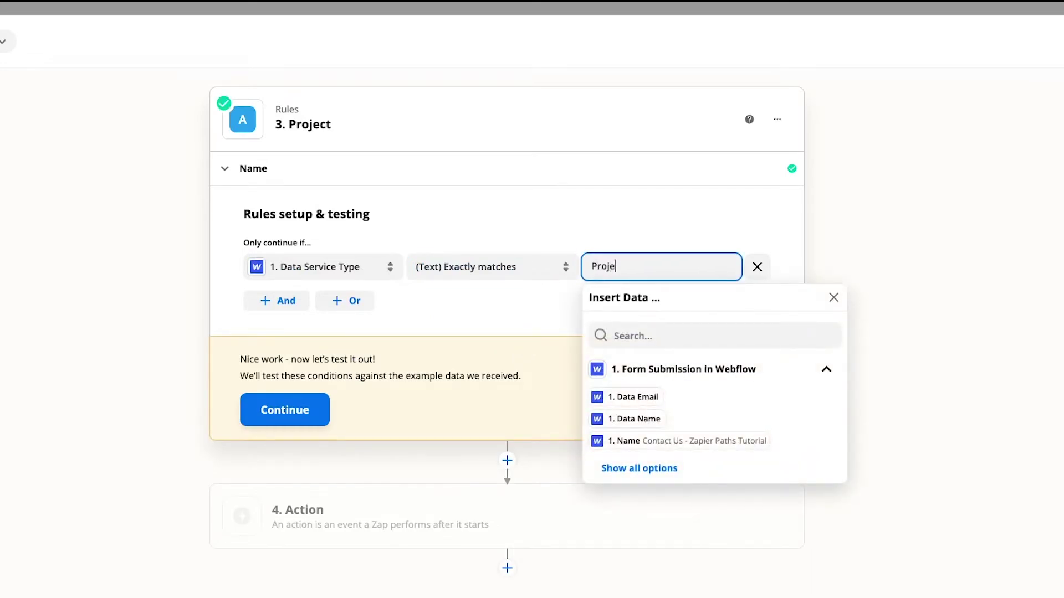
{"action": "left_click", "coordinate": [478, 318]}
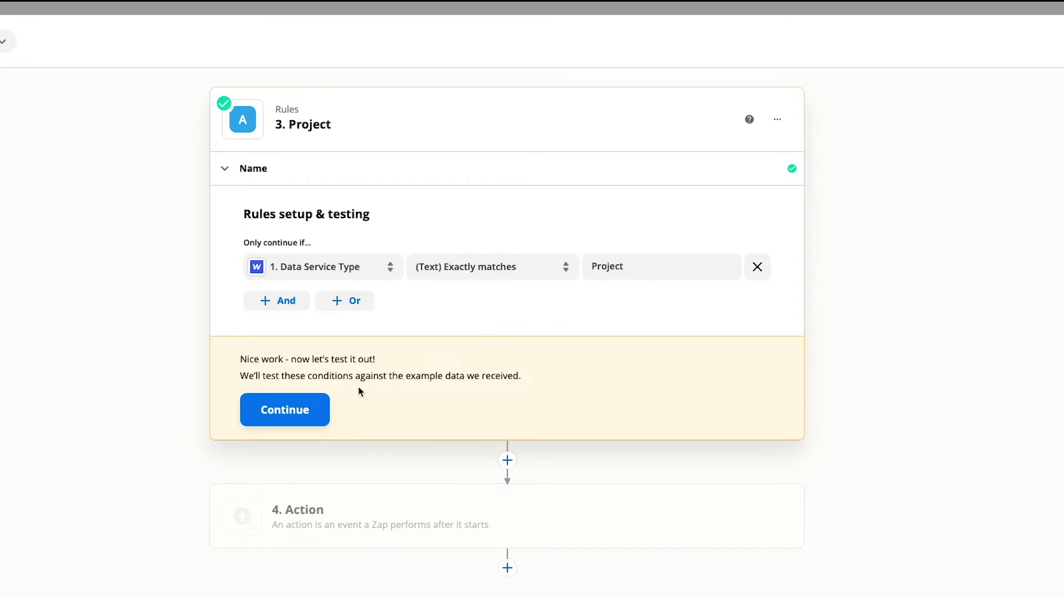
{"action": "left_click", "coordinate": [321, 408]}
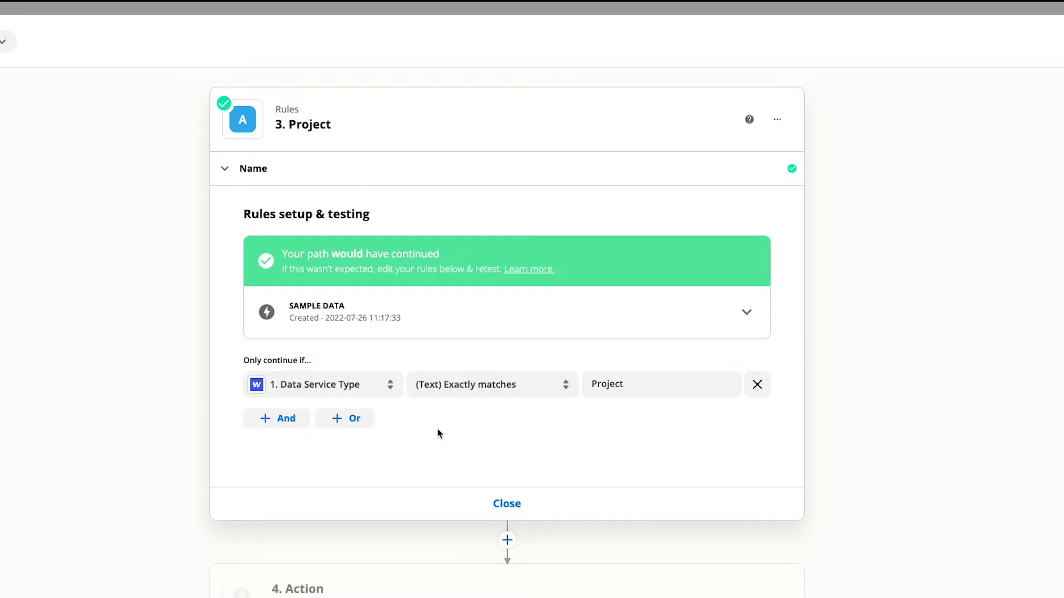
Switch the trigger's test data to Submission B, with Service Type Membership, and continue.
{"action": "left_click", "coordinate": [970, 46]}
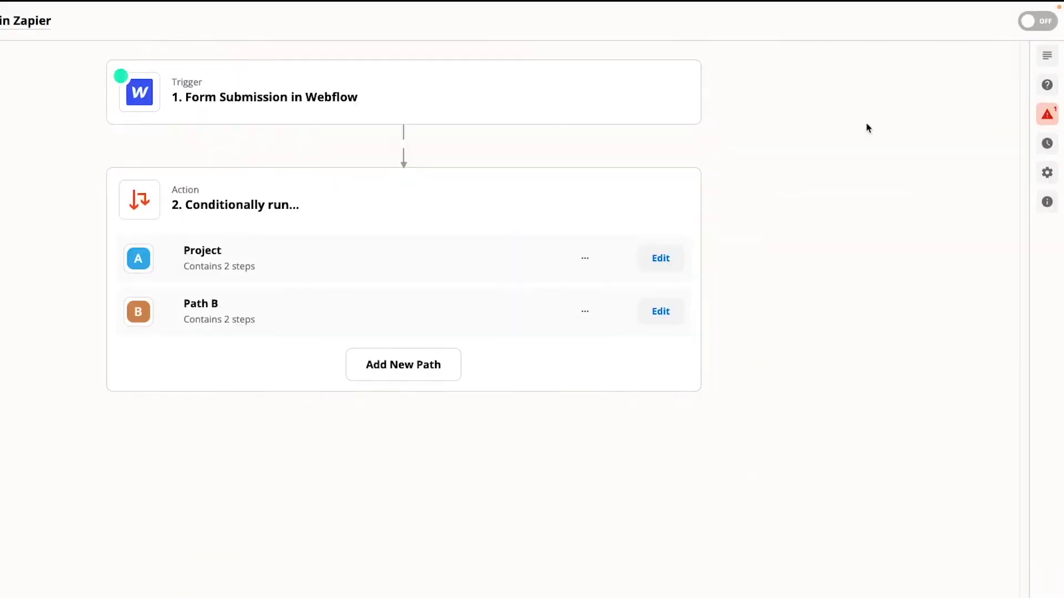
{"action": "left_click", "coordinate": [380, 114]}
{"action": "left_click", "coordinate": [344, 255]}
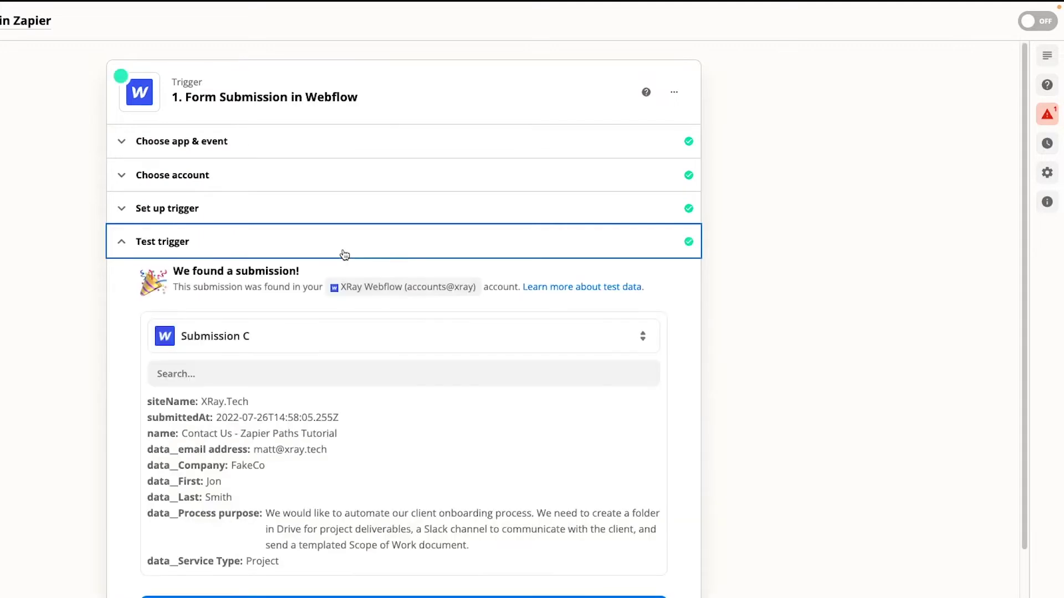
{"action": "left_click", "coordinate": [354, 338]}
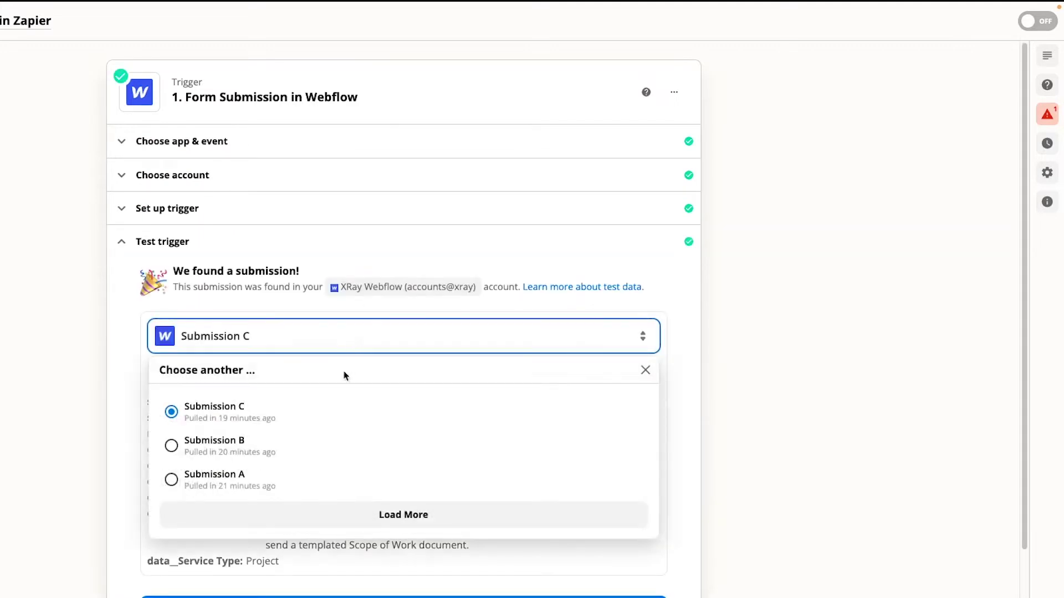
{"action": "left_click", "coordinate": [313, 449]}
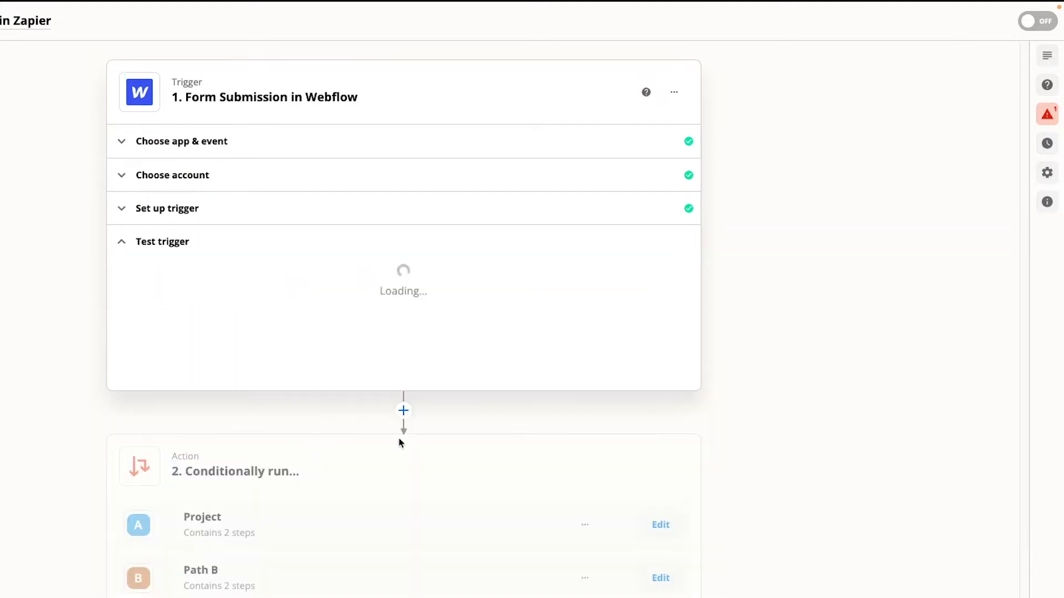
{"action": "scroll", "coordinate": [433, 456], "scroll_direction": "down", "scroll_amount": 3}
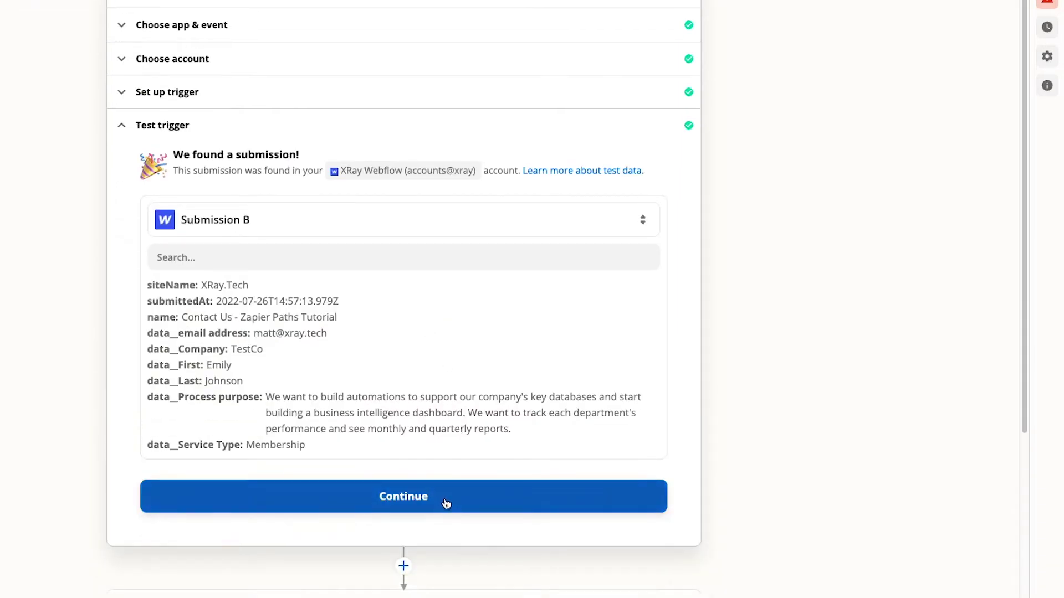
{"action": "left_click", "coordinate": [445, 504]}
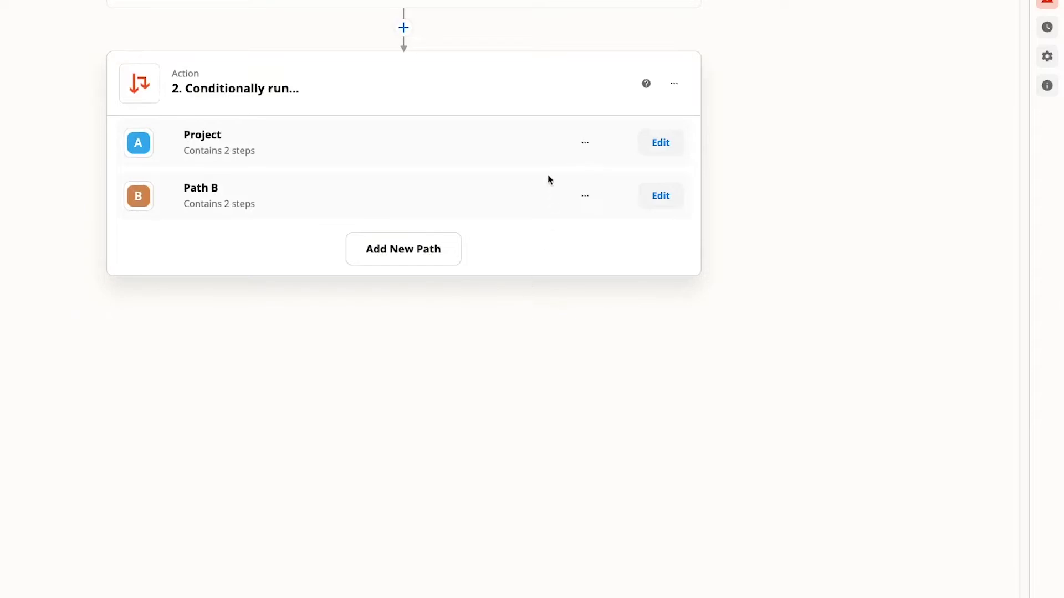
Retest the Project path's rule against Submission B, then close the rules editor.
{"action": "left_click", "coordinate": [661, 142]}
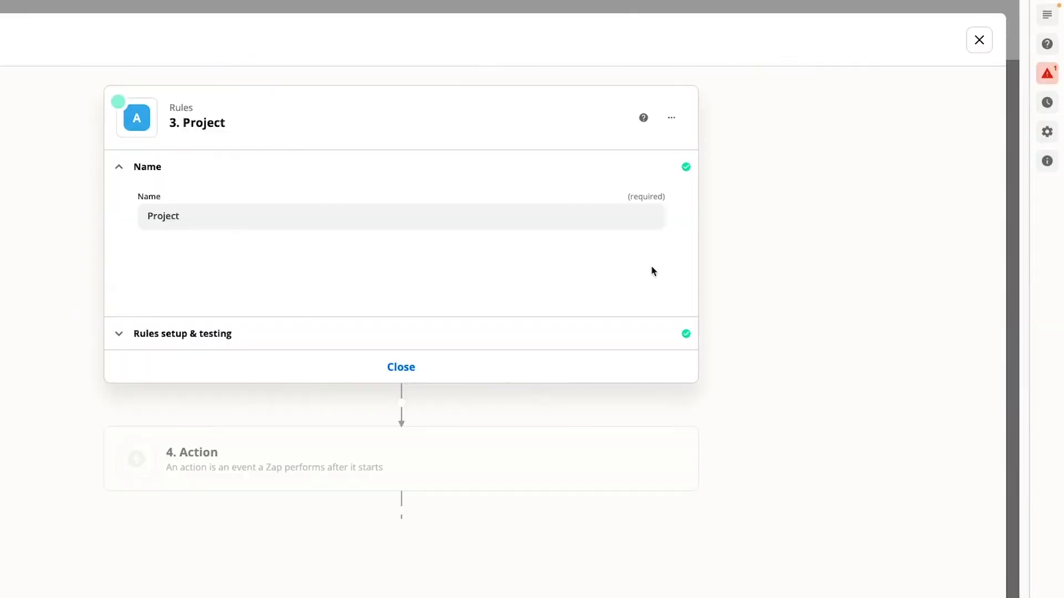
{"action": "left_click", "coordinate": [393, 341]}
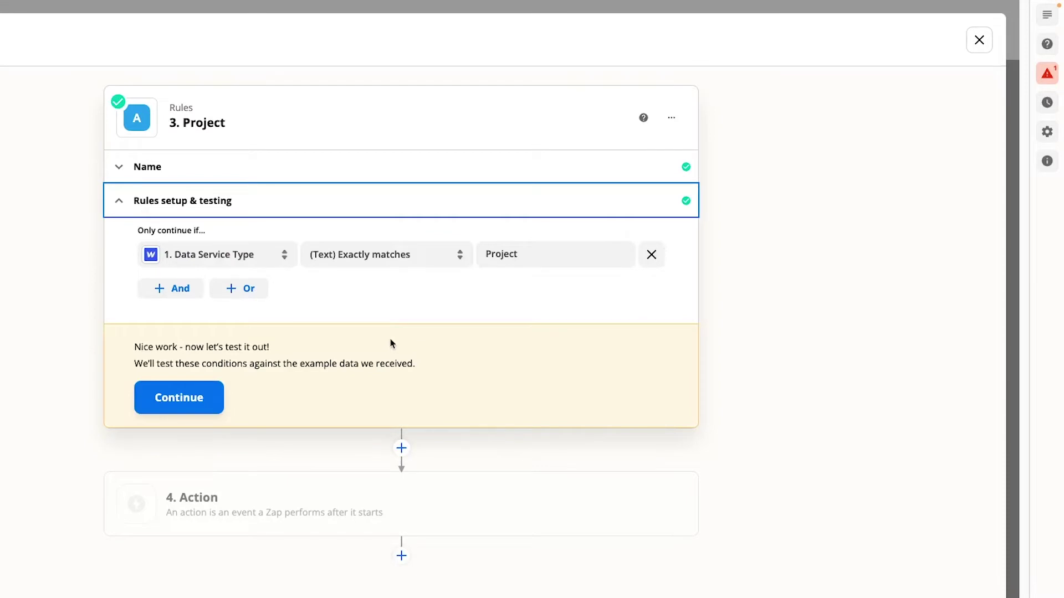
{"action": "left_click", "coordinate": [214, 397]}
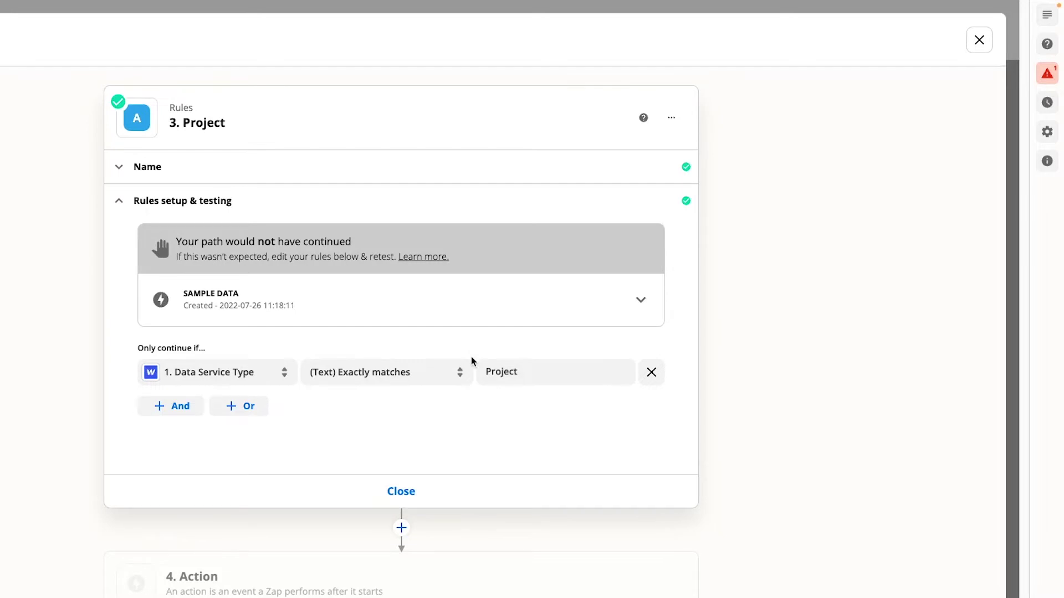
{"action": "left_click", "coordinate": [978, 41]}
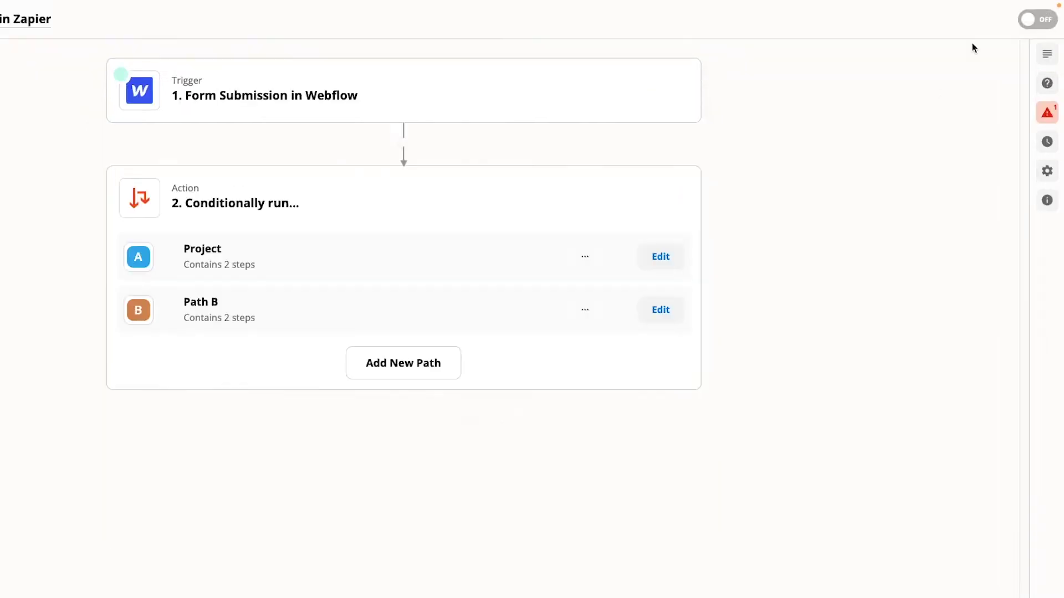
Use Submission C as the trigger's sample data.
{"action": "left_click", "coordinate": [421, 103]}
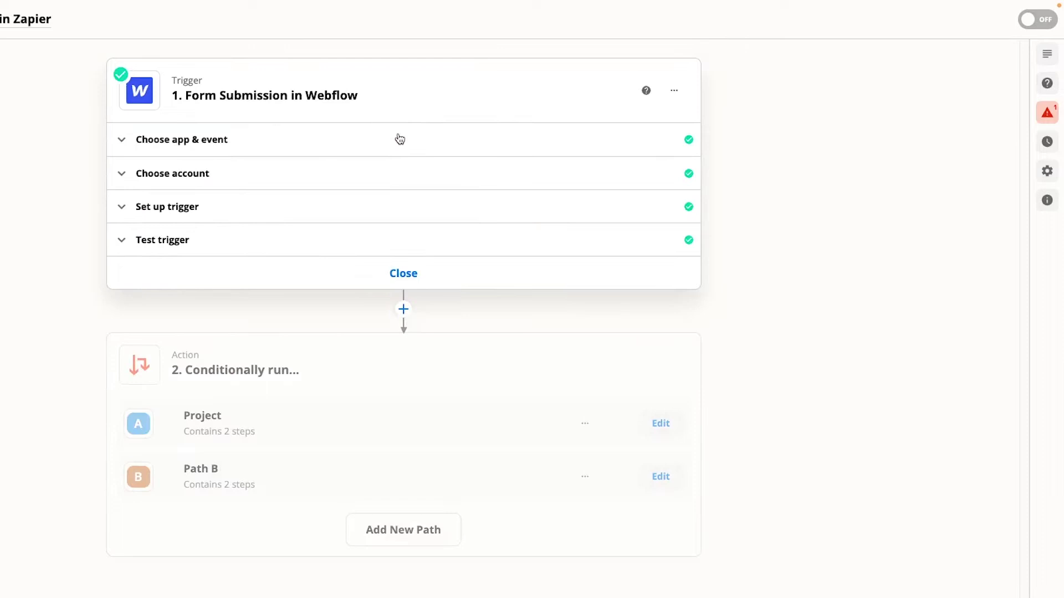
{"action": "left_click", "coordinate": [370, 241]}
{"action": "left_click", "coordinate": [380, 332]}
{"action": "left_click", "coordinate": [357, 416]}
{"action": "scroll", "coordinate": [566, 421], "scroll_direction": "down", "scroll_amount": 3}
{"action": "left_click", "coordinate": [485, 531]}
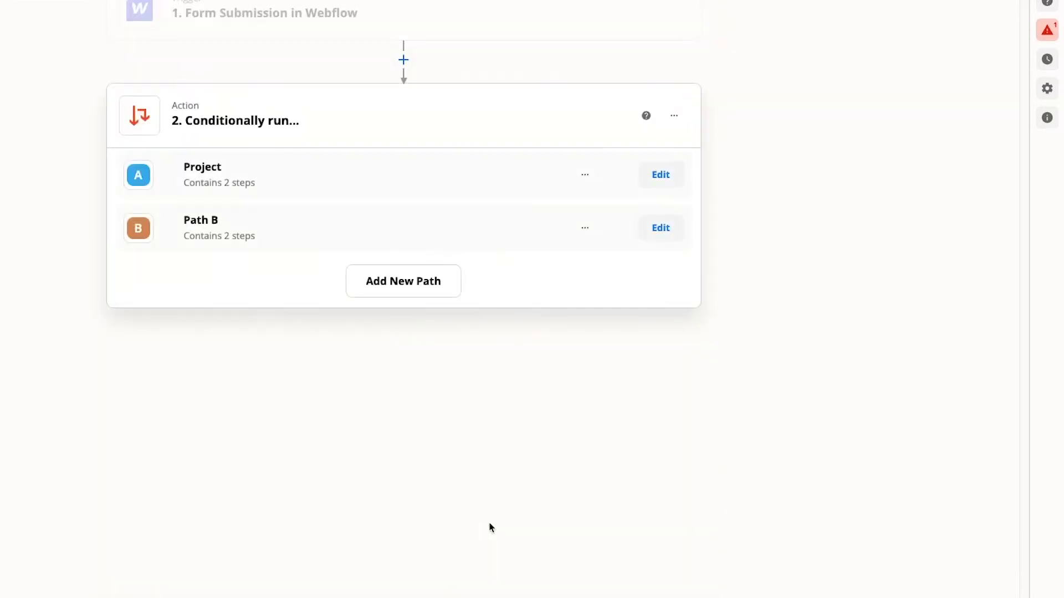
Retest the Project rule with Submission C so it passes.
{"action": "left_click", "coordinate": [661, 175]}
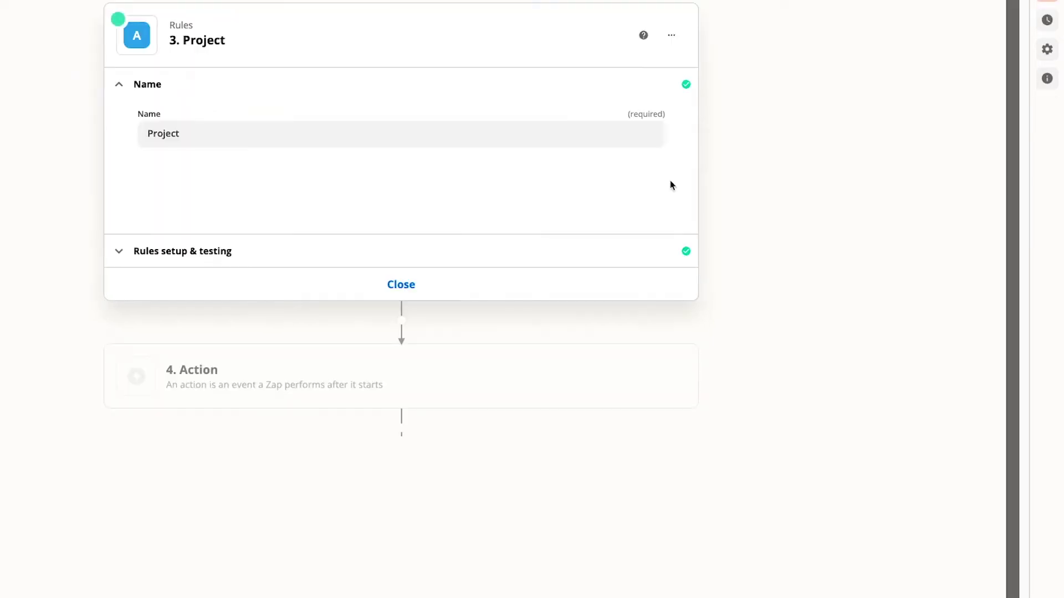
{"action": "left_click", "coordinate": [507, 250]}
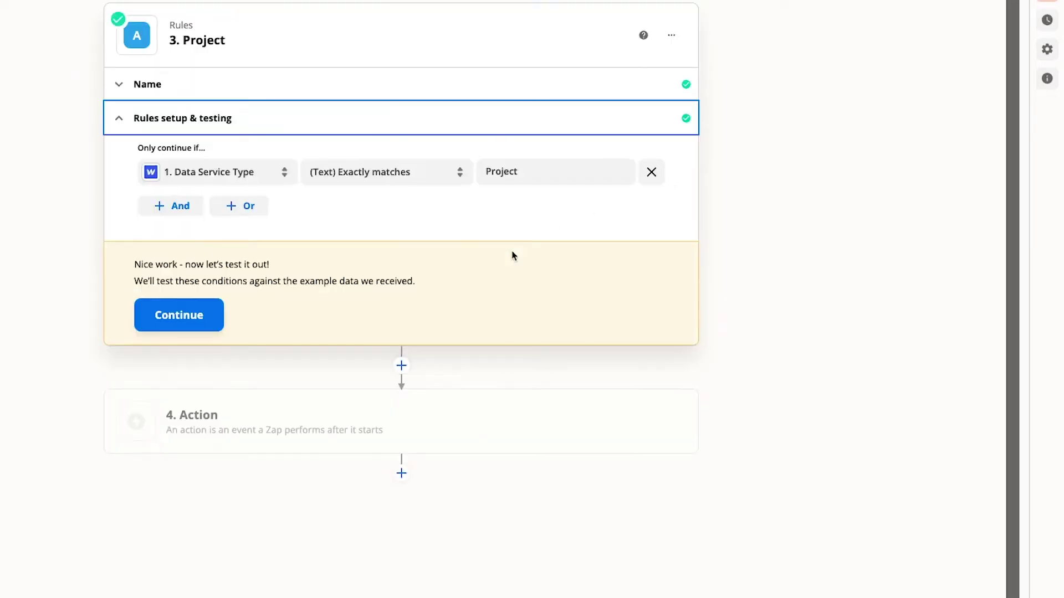
{"action": "left_click", "coordinate": [199, 315]}
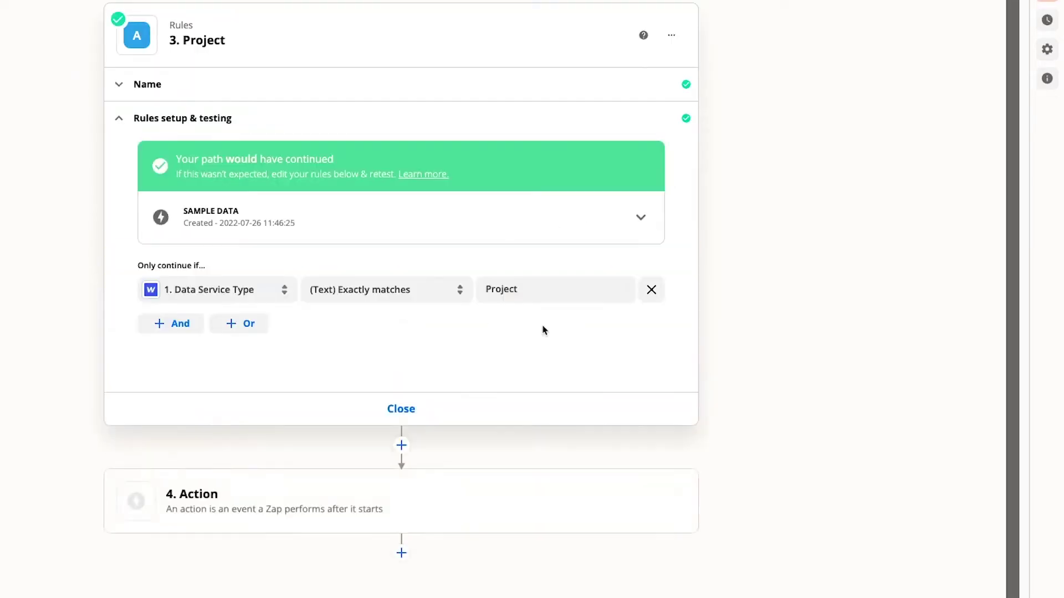
{"action": "left_click", "coordinate": [427, 522]}
Add a Gmail Send Email action using the connected Gmail account.
{"action": "type", "text": "gmail"}
{"action": "left_click", "coordinate": [201, 313]}
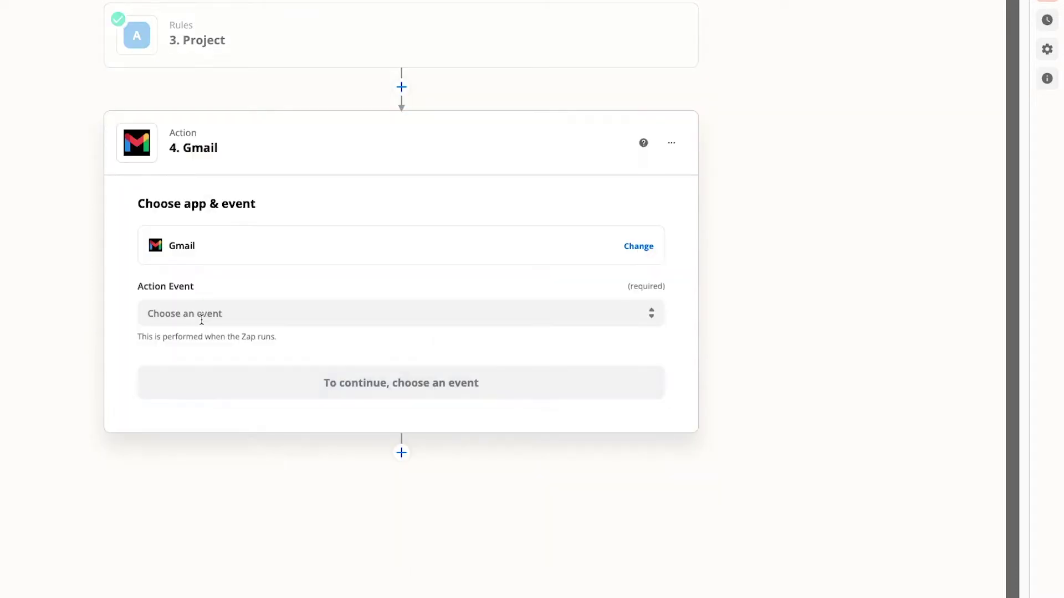
{"action": "left_click", "coordinate": [251, 368]}
{"action": "left_click", "coordinate": [549, 385]}
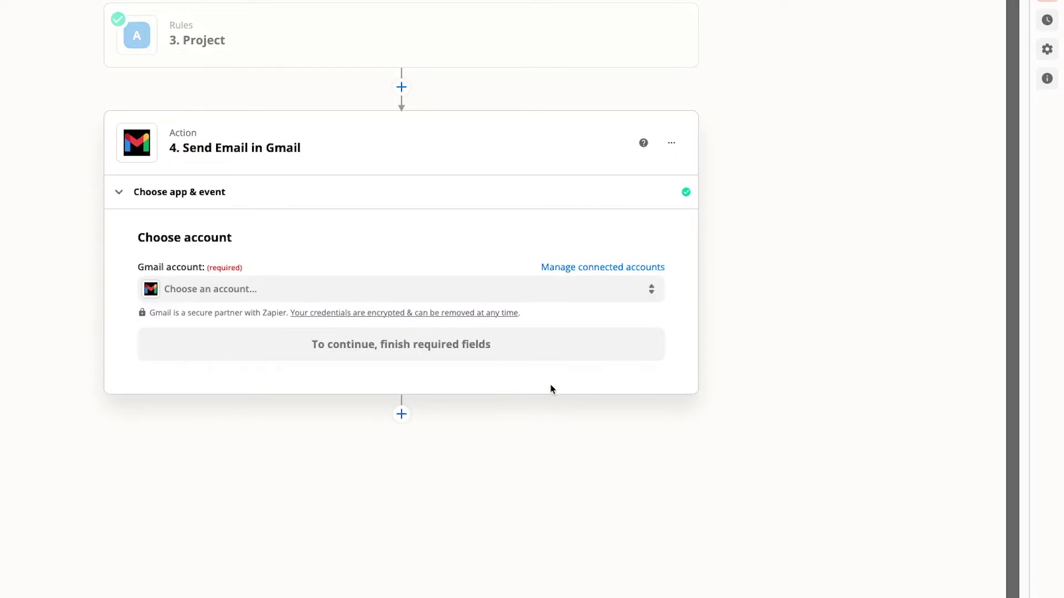
{"action": "left_click", "coordinate": [510, 286]}
{"action": "scroll", "coordinate": [434, 485], "scroll_direction": "down", "scroll_amount": 4}
{"action": "scroll", "coordinate": [434, 484], "scroll_direction": "up", "scroll_amount": 3}
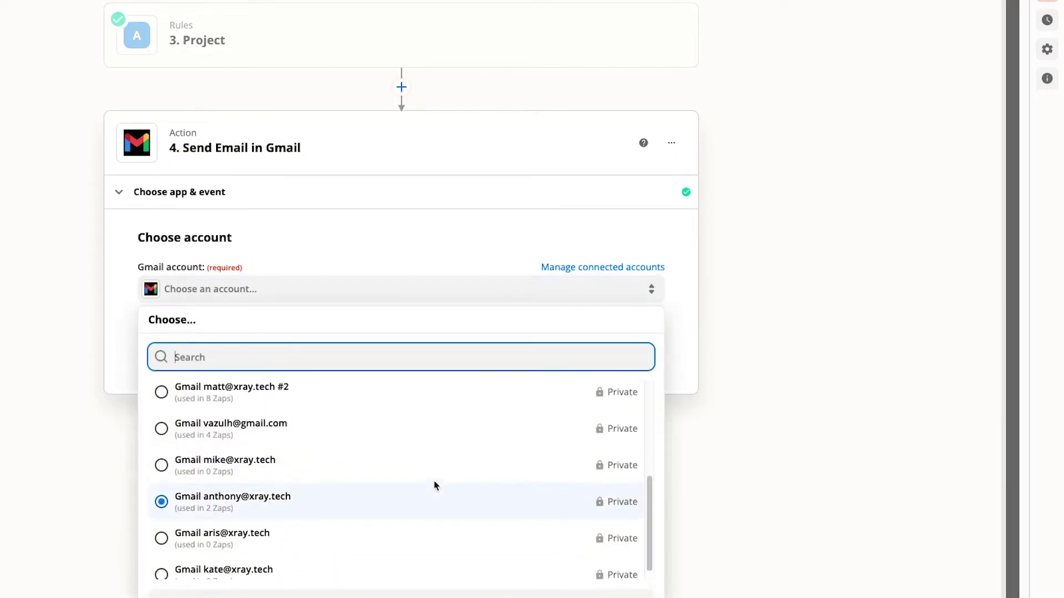
{"action": "left_click", "coordinate": [366, 512]}
{"action": "left_click", "coordinate": [451, 344]}
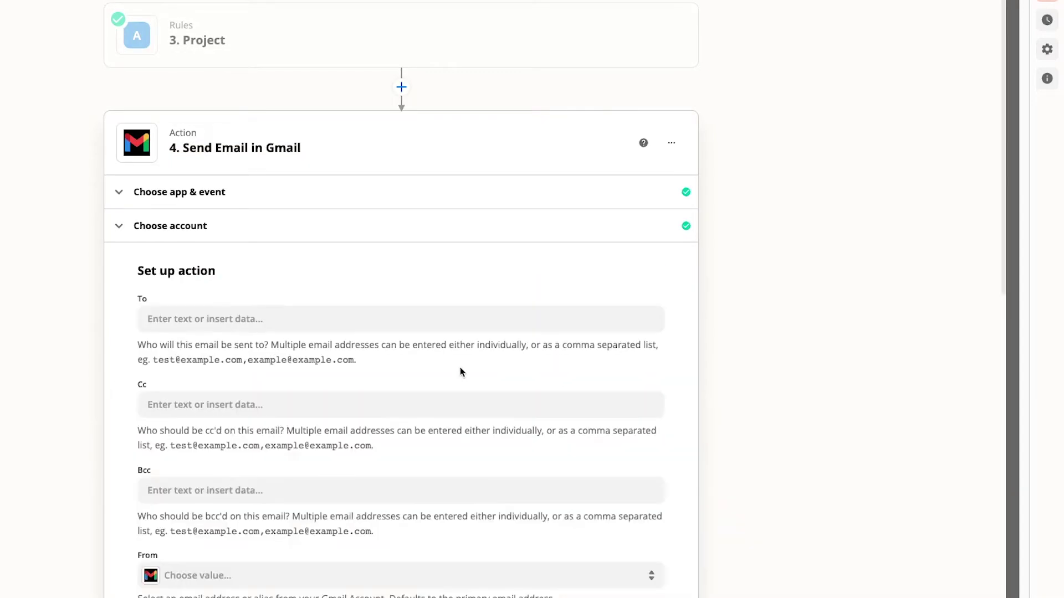
Map the email's To field to the form's Data Email Address.
{"action": "left_click", "coordinate": [427, 324]}
{"action": "left_click", "coordinate": [221, 521]}
{"action": "scroll", "coordinate": [339, 490], "scroll_direction": "down", "scroll_amount": 5}
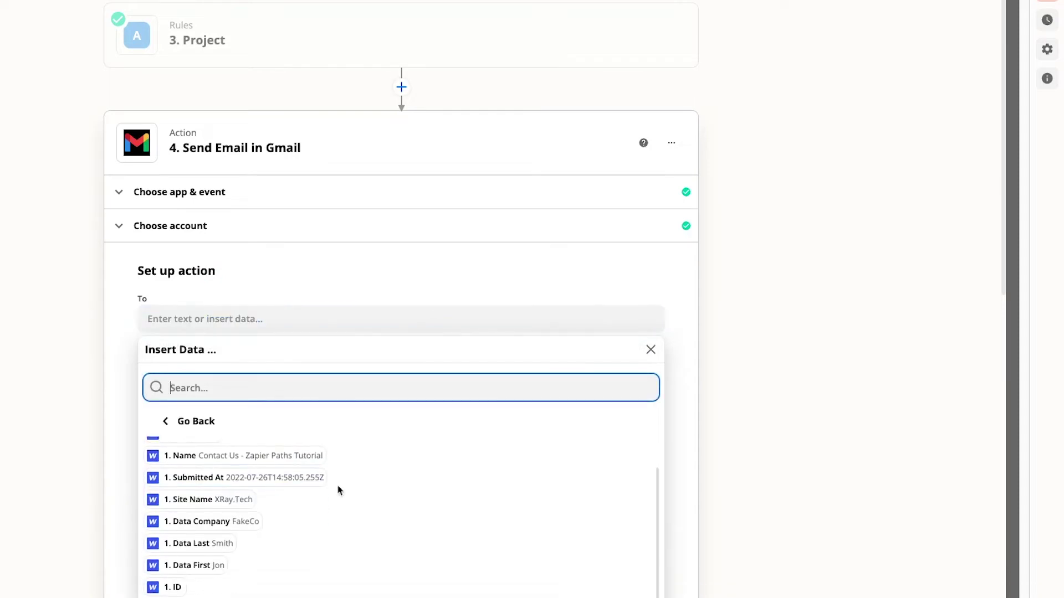
{"action": "left_click", "coordinate": [299, 558]}
{"action": "left_click", "coordinate": [707, 368]}
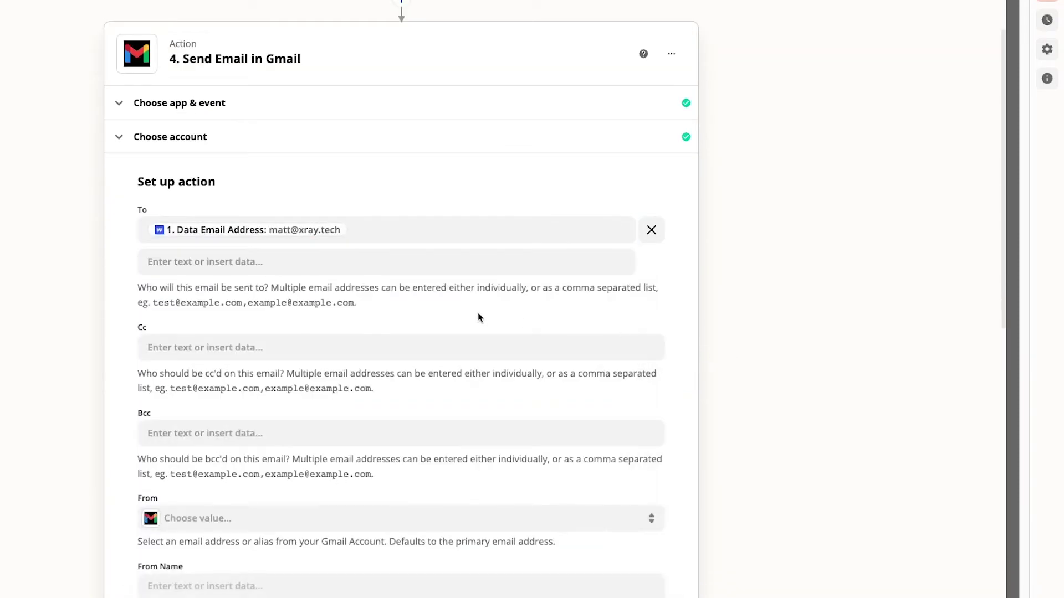
Set the account's address as From and 'XRay.Tech' as From Name.
{"action": "scroll", "coordinate": [334, 399], "scroll_direction": "down", "scroll_amount": 3}
{"action": "left_click", "coordinate": [321, 360]}
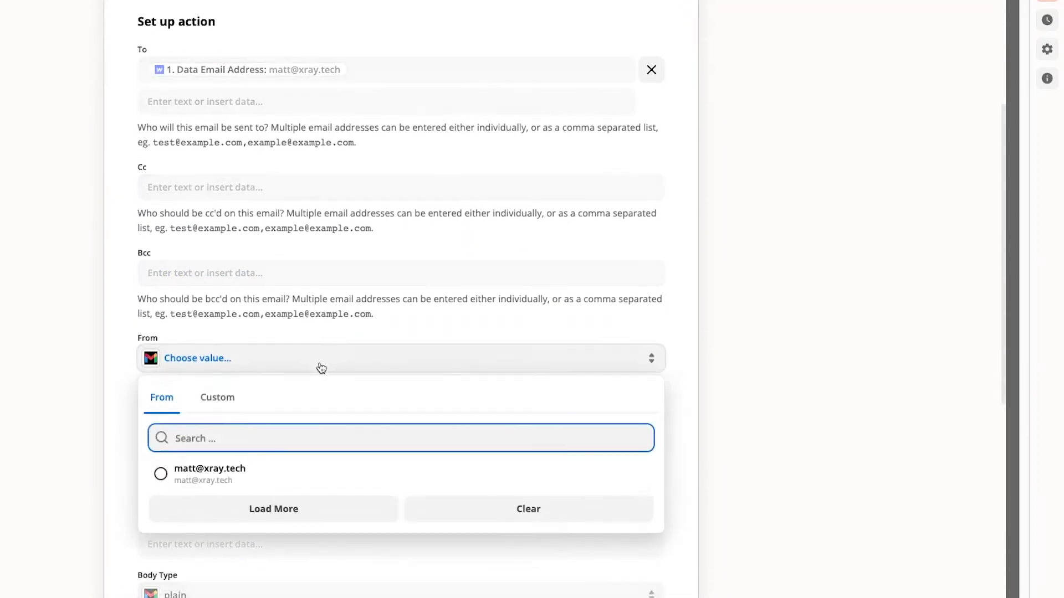
{"action": "left_click", "coordinate": [270, 478]}
{"action": "scroll", "coordinate": [731, 355], "scroll_direction": "down", "scroll_amount": 3}
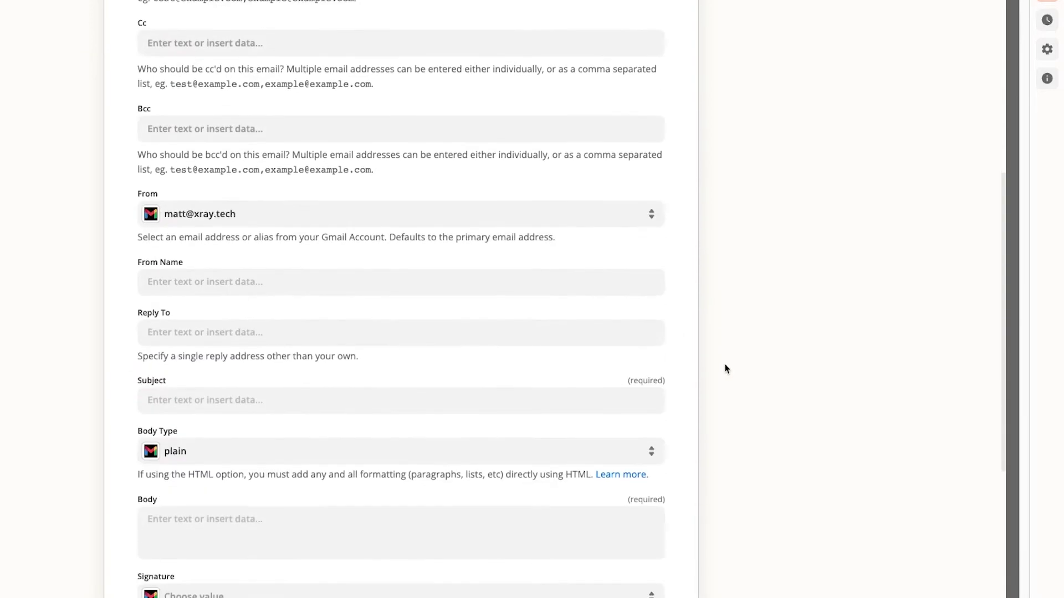
{"action": "left_click", "coordinate": [292, 282]}
{"action": "type", "text": "XRay.Tech"}
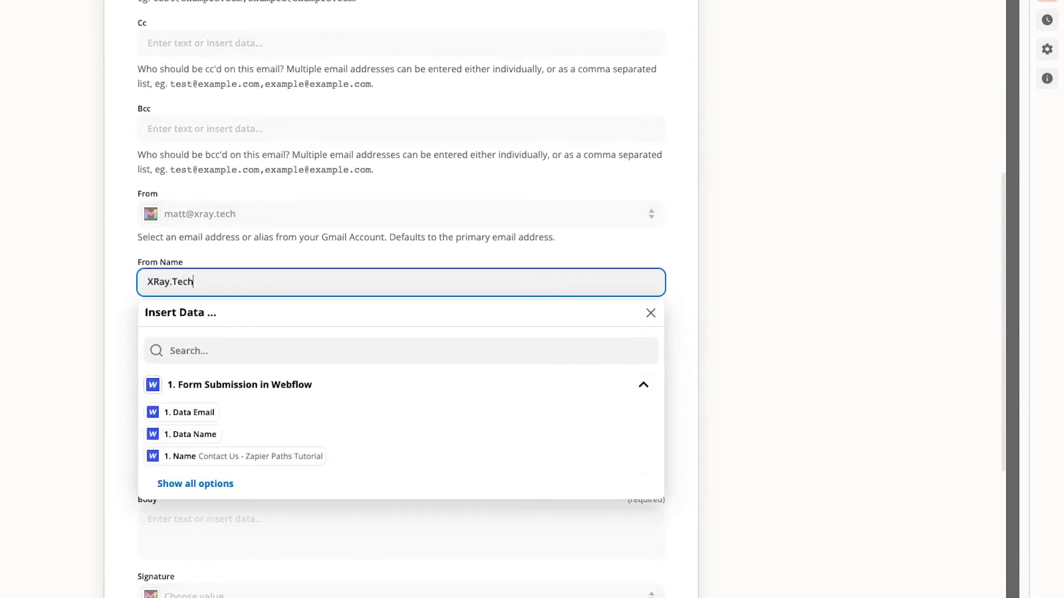
{"action": "left_click", "coordinate": [784, 225]}
{"action": "scroll", "coordinate": [700, 385], "scroll_direction": "down", "scroll_amount": 2}
Enter the automation-project subject beginning 'Let's talk about your'.
{"action": "left_click", "coordinate": [309, 287]}
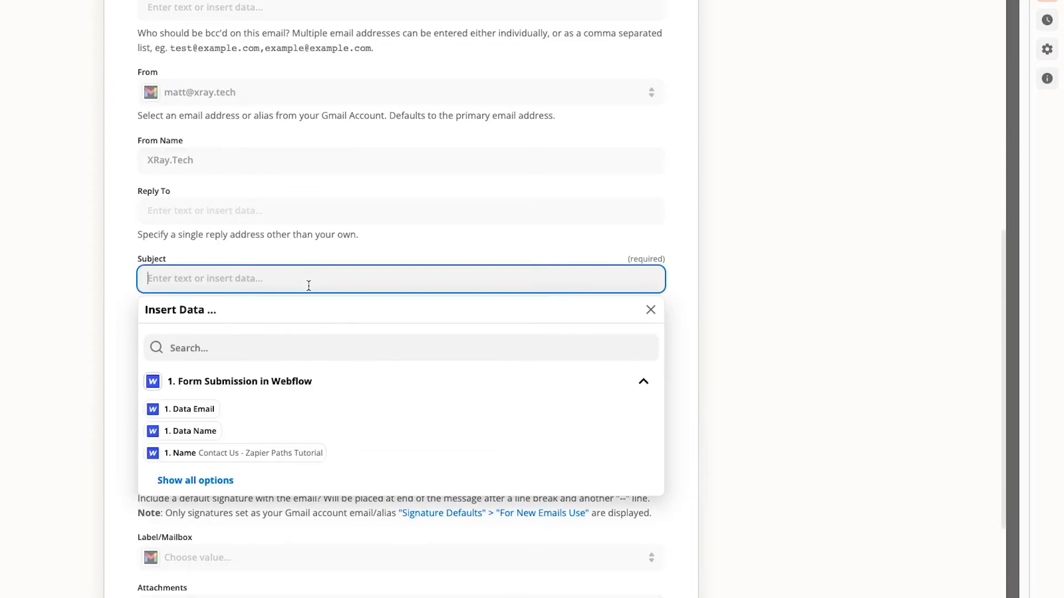
{"action": "type", "text": "Let's talk about your XRay"}
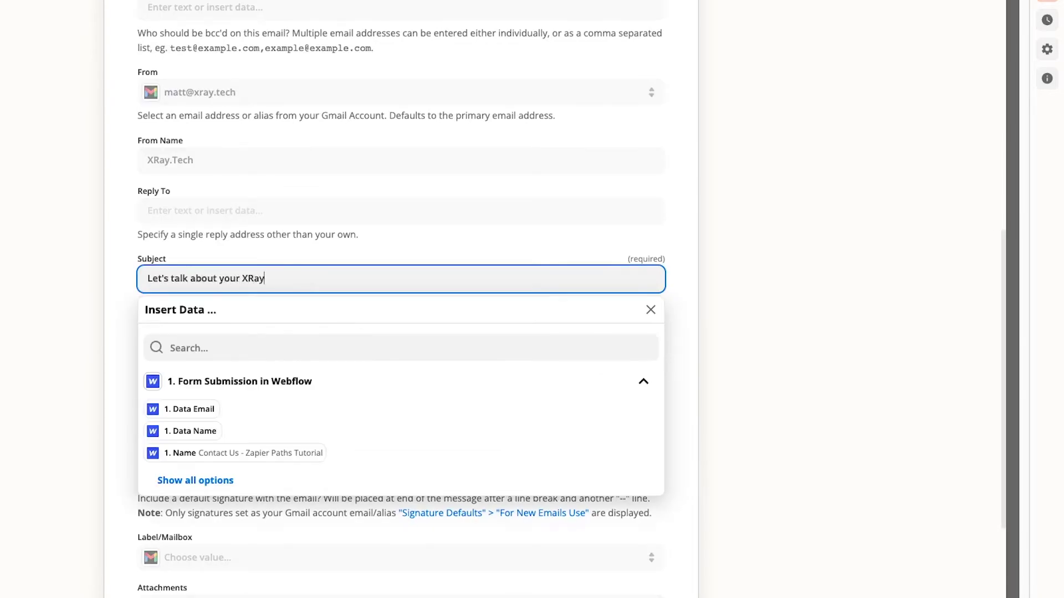
{"action": "type", "text": "ech Automation Project"}
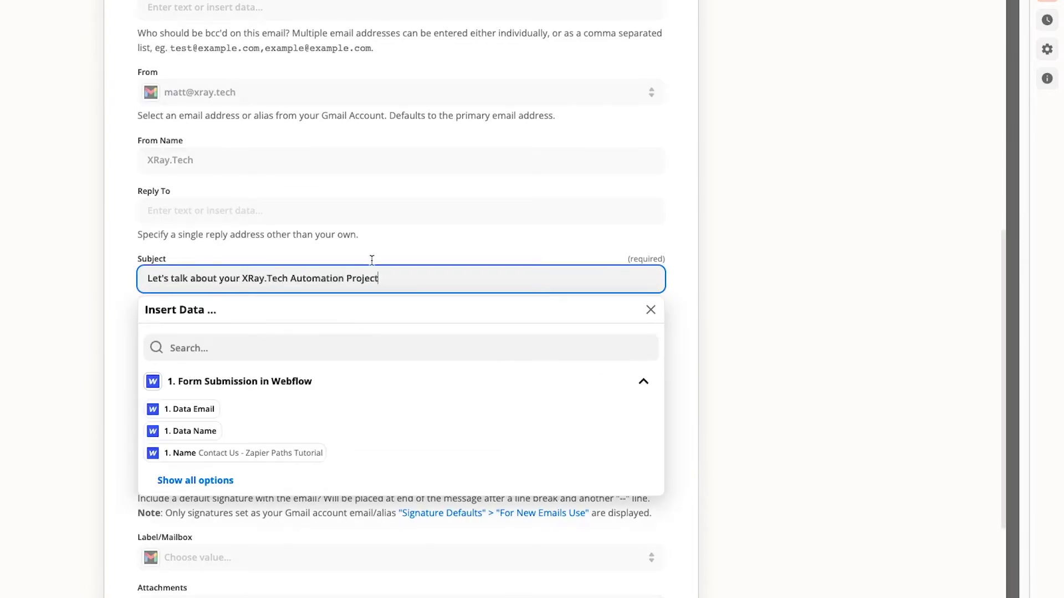
{"action": "left_click", "coordinate": [764, 230]}
Write the body 'Hello [First Name],' plus the pasted message, then continue to testing.
{"action": "left_click", "coordinate": [554, 399]}
{"action": "type", "text": "Hello"}
{"action": "scroll", "coordinate": [729, 451], "scroll_direction": "down", "scroll_amount": 3}
{"action": "left_click", "coordinate": [200, 511]}
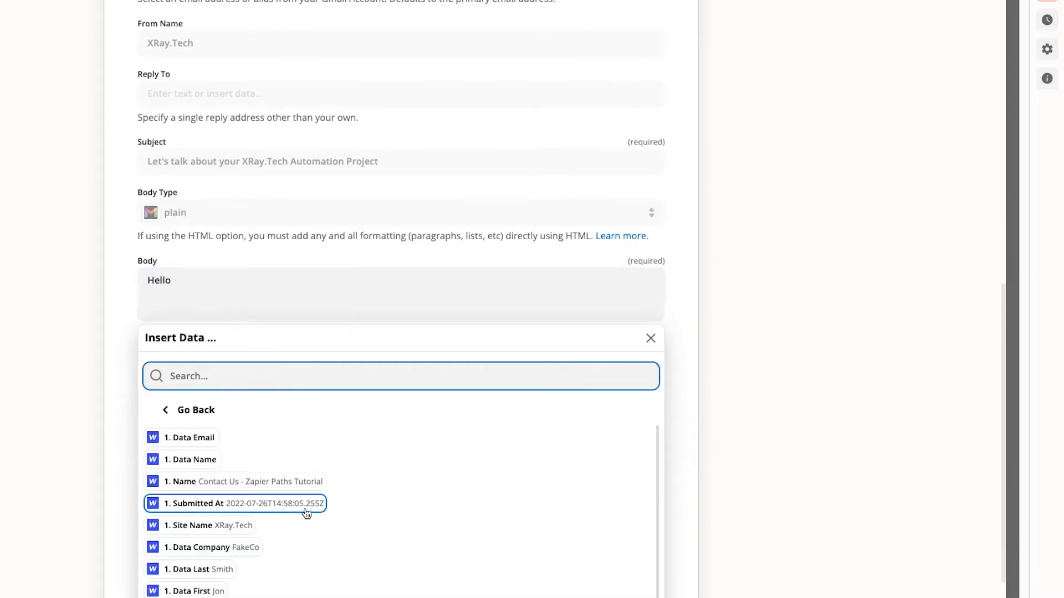
{"action": "scroll", "coordinate": [322, 512], "scroll_direction": "down", "scroll_amount": 1}
{"action": "left_click", "coordinate": [213, 570]}
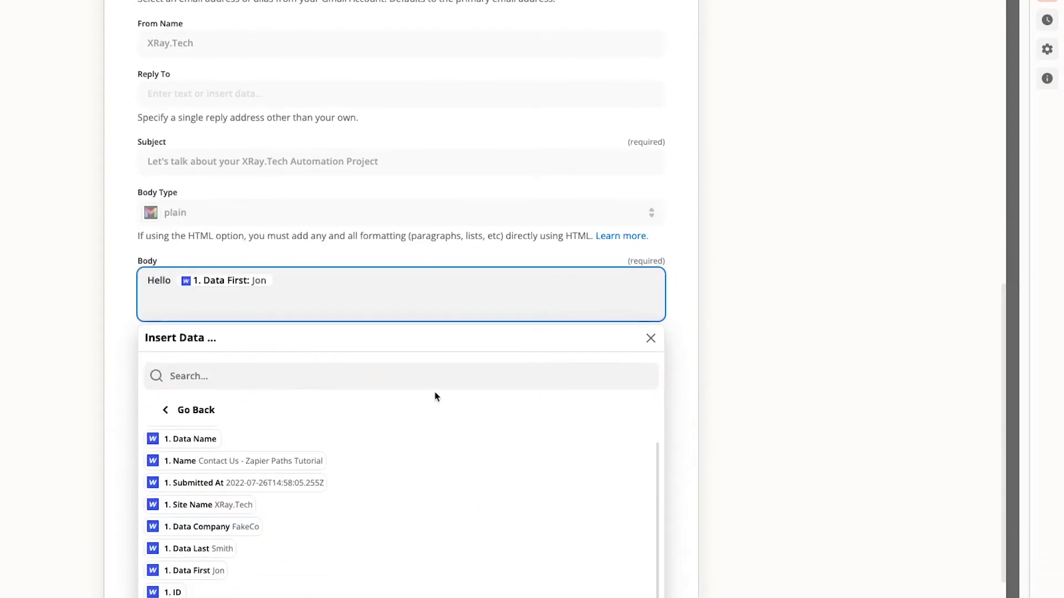
{"action": "type", "text": ","}
{"action": "key", "text": "Return"}
{"action": "type", "text": "Thanks for reaching out to XRay! First, we'd like to schedule to a time to discuss your potential project further.  There are a few questions we'd like to address to determine if we'll be a good fit. • When do you want the project completed by? • What is your budget for this project? • Can you provide a spec sheet for the features and functions you want the automation to perform?  Please schedule a time at the link below. We look forward to speaking with you soon!"}
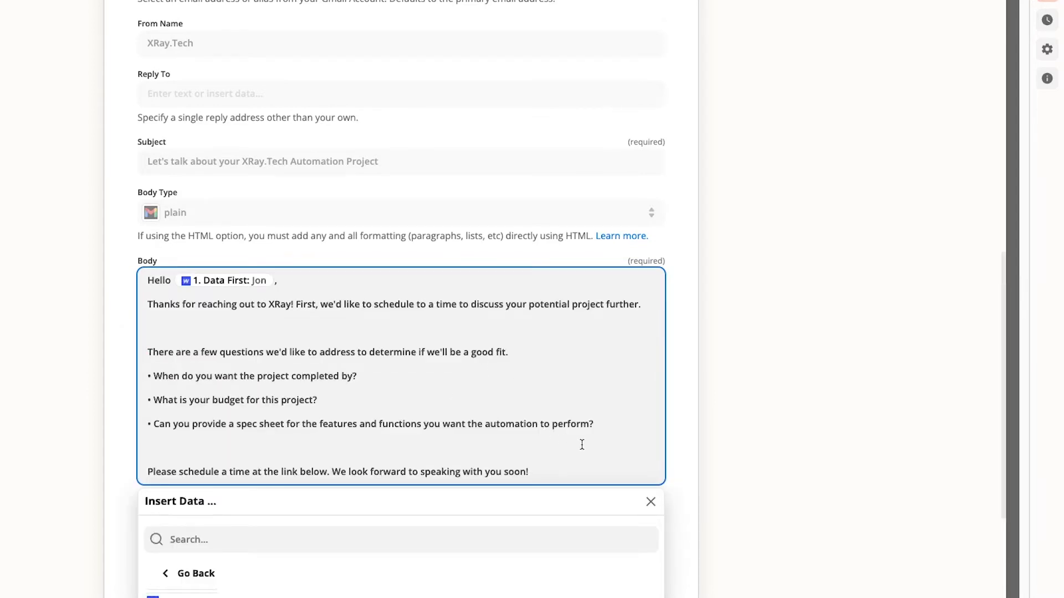
{"action": "left_click", "coordinate": [765, 406]}
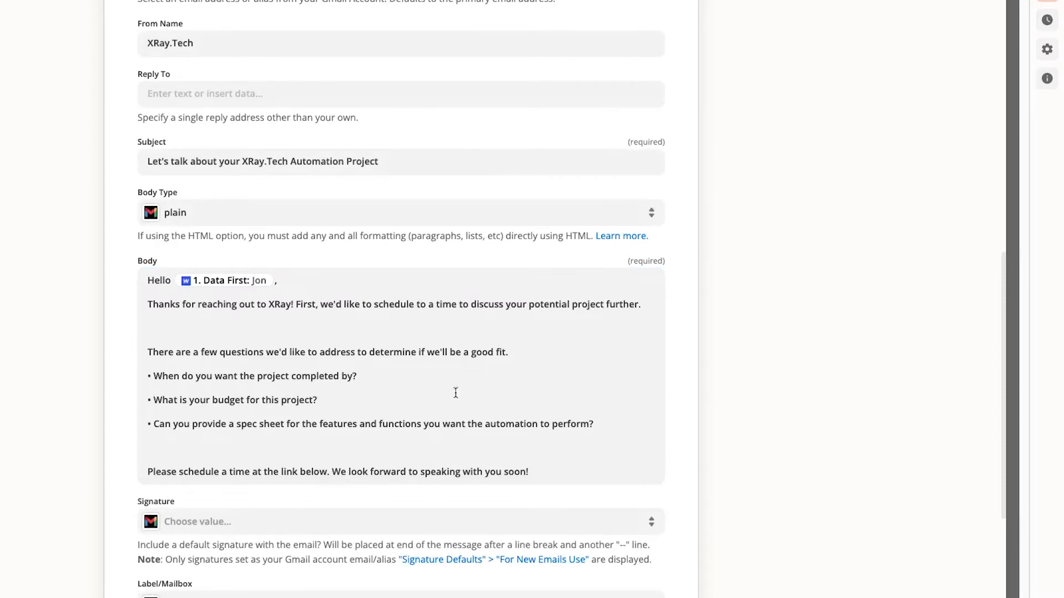
{"action": "scroll", "coordinate": [456, 393], "scroll_direction": "down", "scroll_amount": 5}
{"action": "left_click", "coordinate": [464, 540]}
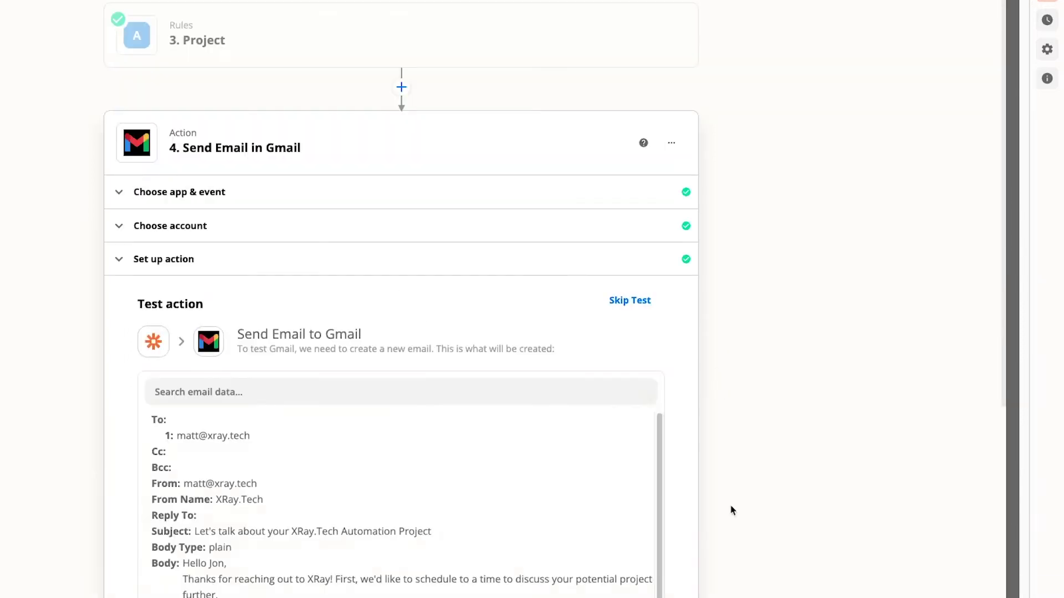
Send a test email from the Project path's Gmail step, then return to the paths overview.
{"action": "scroll", "coordinate": [730, 510], "scroll_direction": "down", "scroll_amount": 5}
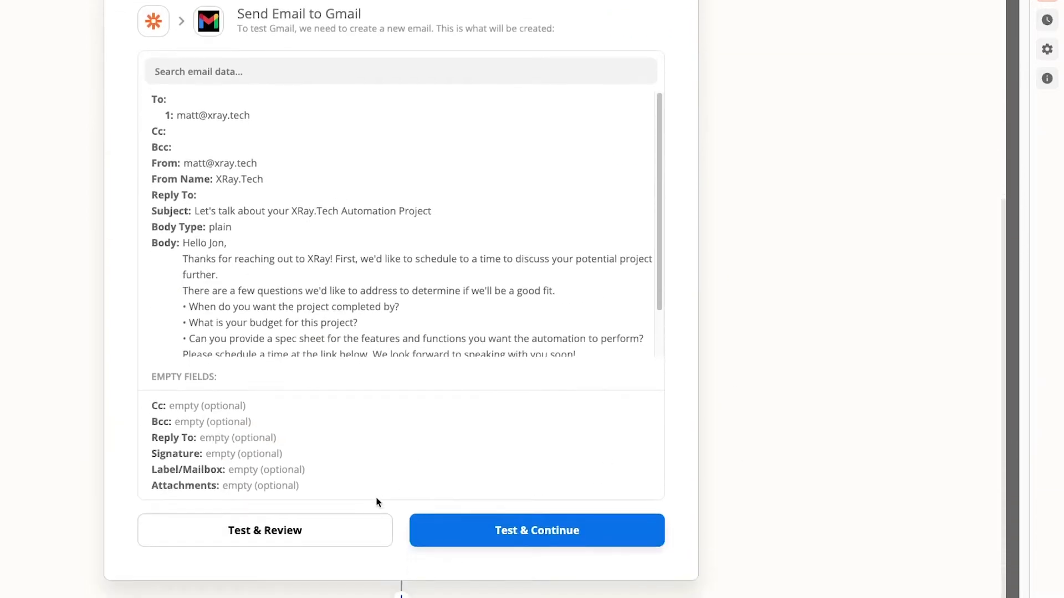
{"action": "left_click", "coordinate": [357, 531]}
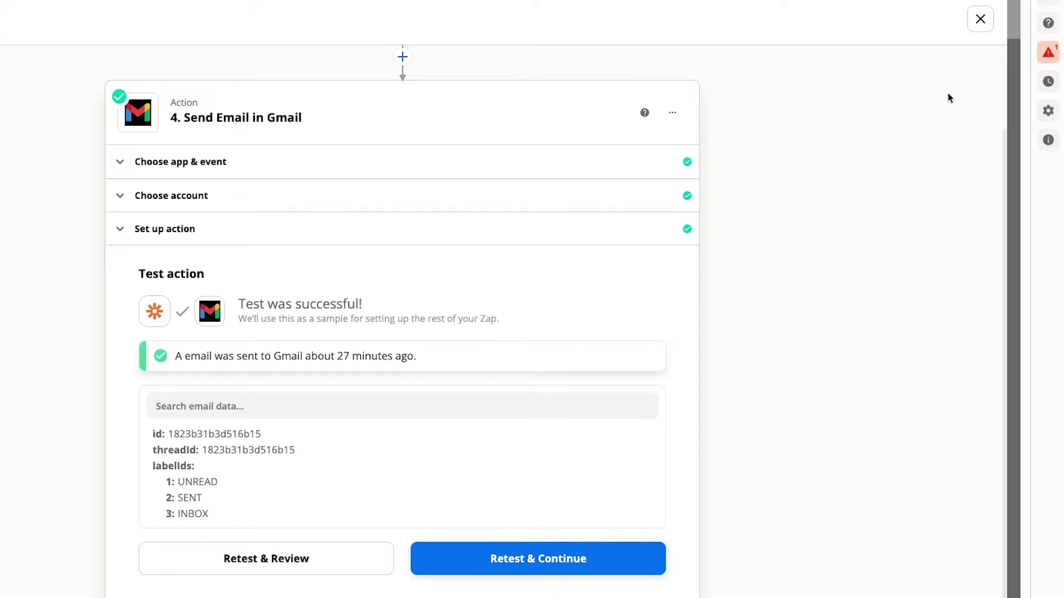
{"action": "left_click", "coordinate": [980, 19]}
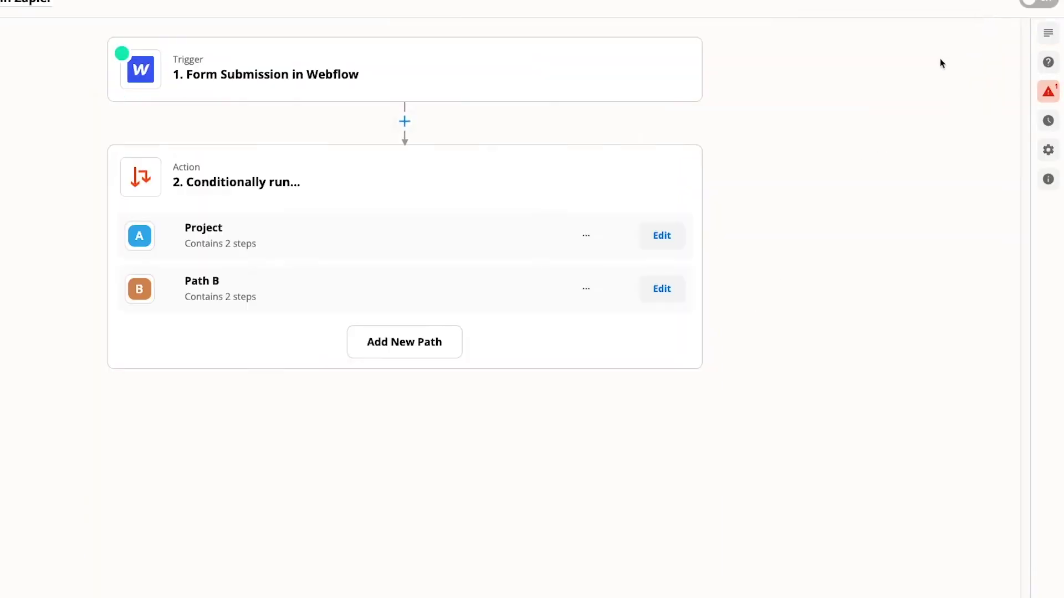
Rename Path B to 'Membership'.
{"action": "left_click", "coordinate": [667, 298]}
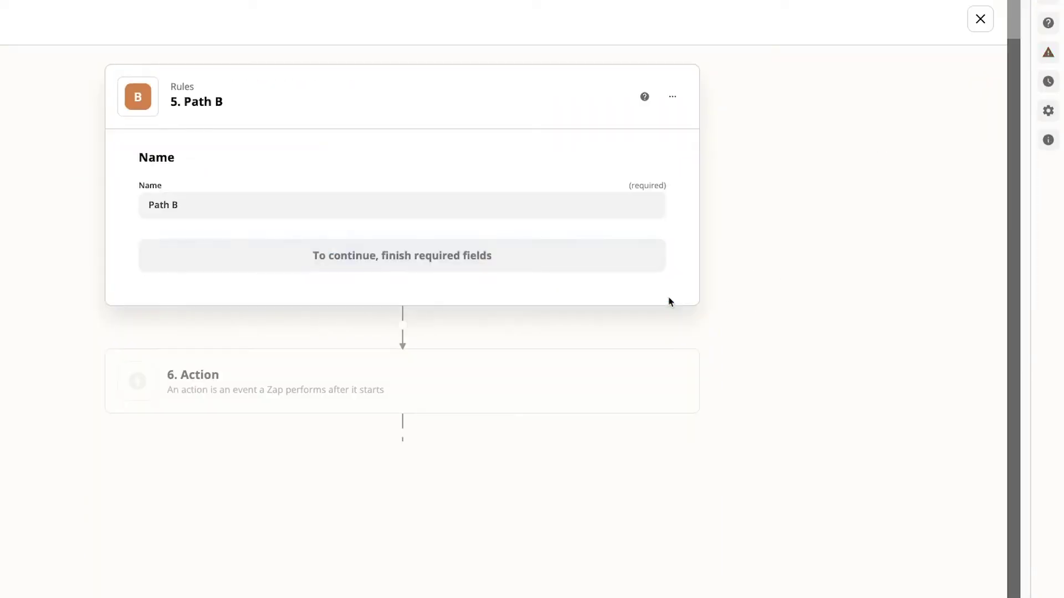
{"action": "triple_click", "coordinate": [326, 215]}
{"action": "type", "text": "Membership"}
{"action": "left_click", "coordinate": [288, 261]}
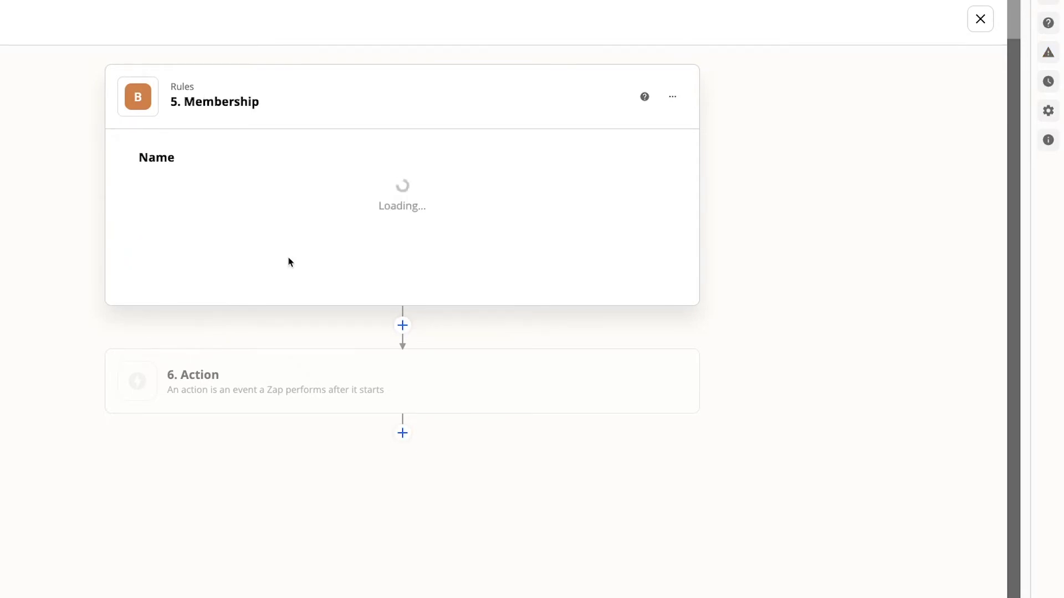
Set its rule to Data Service Type (Text) exactly matches 'Membership'.
{"action": "left_click", "coordinate": [268, 247]}
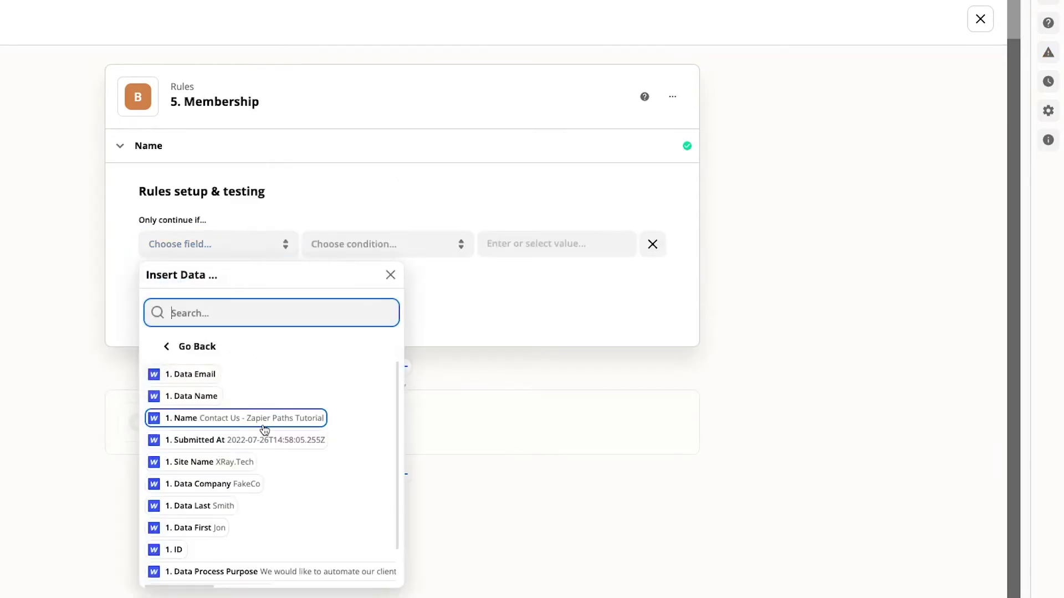
{"action": "scroll", "coordinate": [264, 488], "scroll_direction": "down", "scroll_amount": 2}
{"action": "left_click", "coordinate": [232, 547]}
{"action": "left_click", "coordinate": [361, 246]}
{"action": "left_click", "coordinate": [360, 334]}
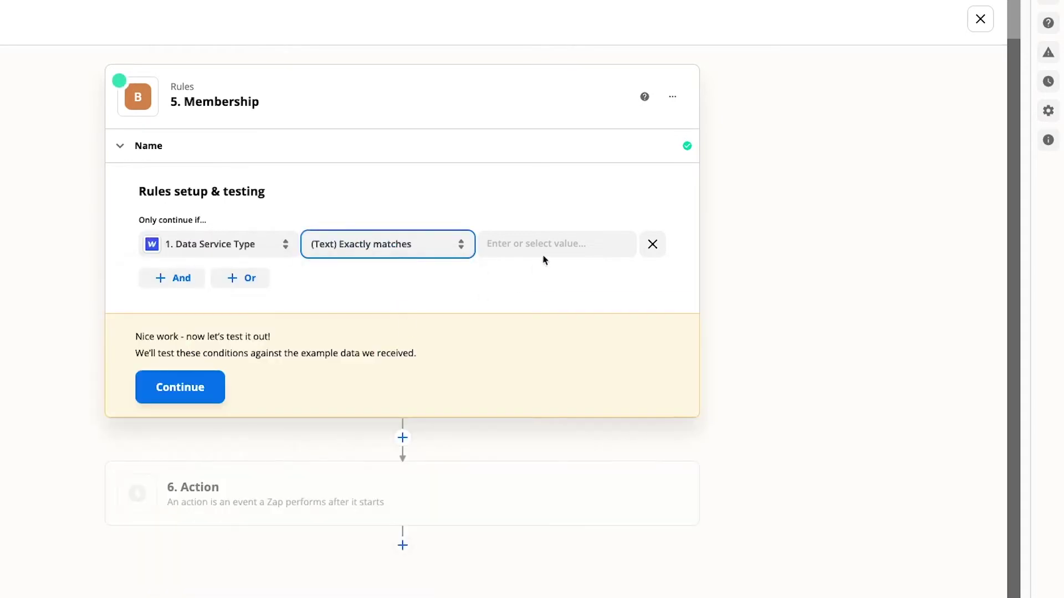
{"action": "left_click", "coordinate": [542, 252]}
{"action": "type", "text": "Membership"}
{"action": "left_click", "coordinate": [356, 301]}
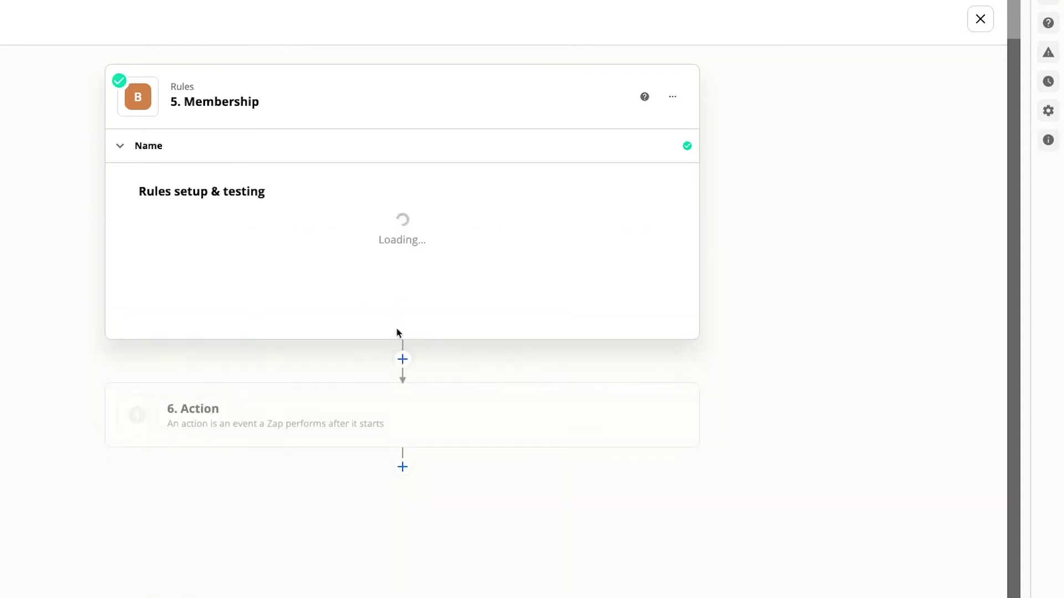
{"action": "left_click", "coordinate": [421, 560]}
Add a Gmail Send Email action for the Membership path using the connected account.
{"action": "type", "text": "gm"}
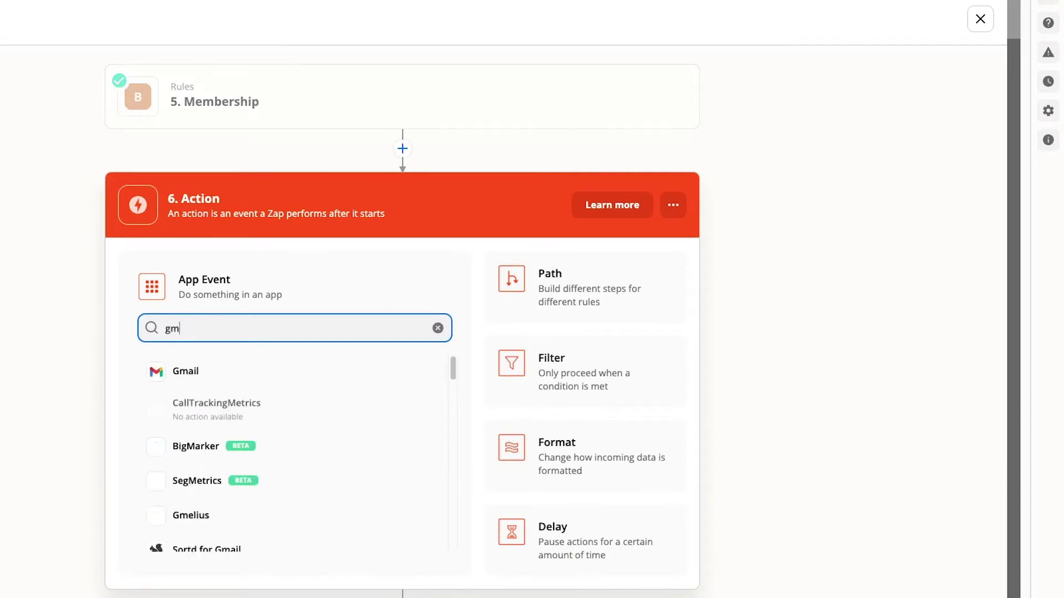
{"action": "type", "text": "ail"}
{"action": "left_click", "coordinate": [263, 372]}
{"action": "left_click", "coordinate": [259, 374]}
{"action": "left_click", "coordinate": [238, 424]}
{"action": "left_click", "coordinate": [313, 444]}
{"action": "left_click", "coordinate": [378, 349]}
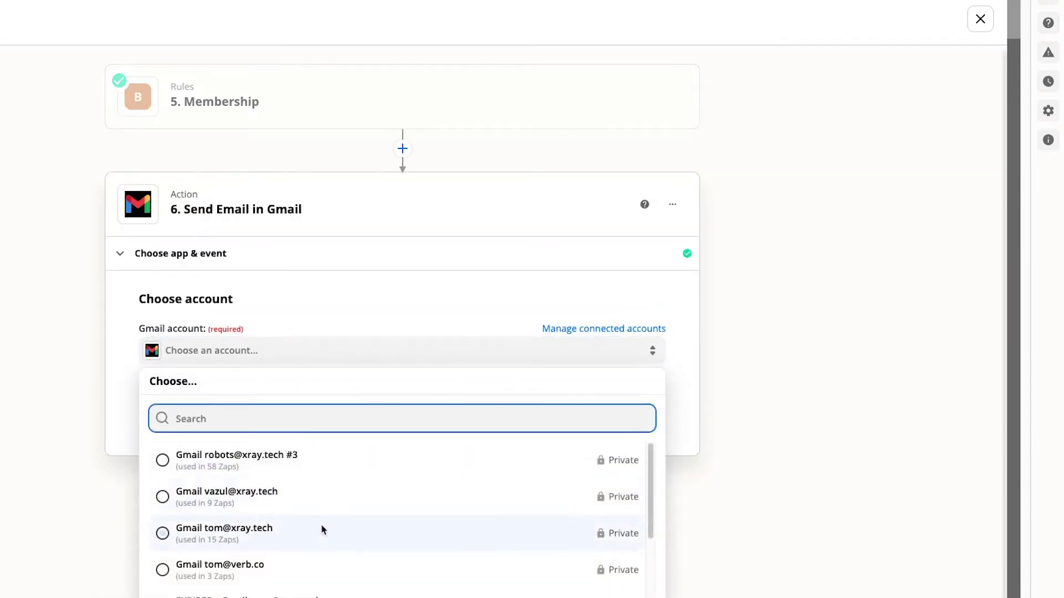
{"action": "scroll", "coordinate": [321, 529], "scroll_direction": "down", "scroll_amount": 4}
{"action": "scroll", "coordinate": [321, 529], "scroll_direction": "up", "scroll_amount": 2}
{"action": "left_click", "coordinate": [321, 563]}
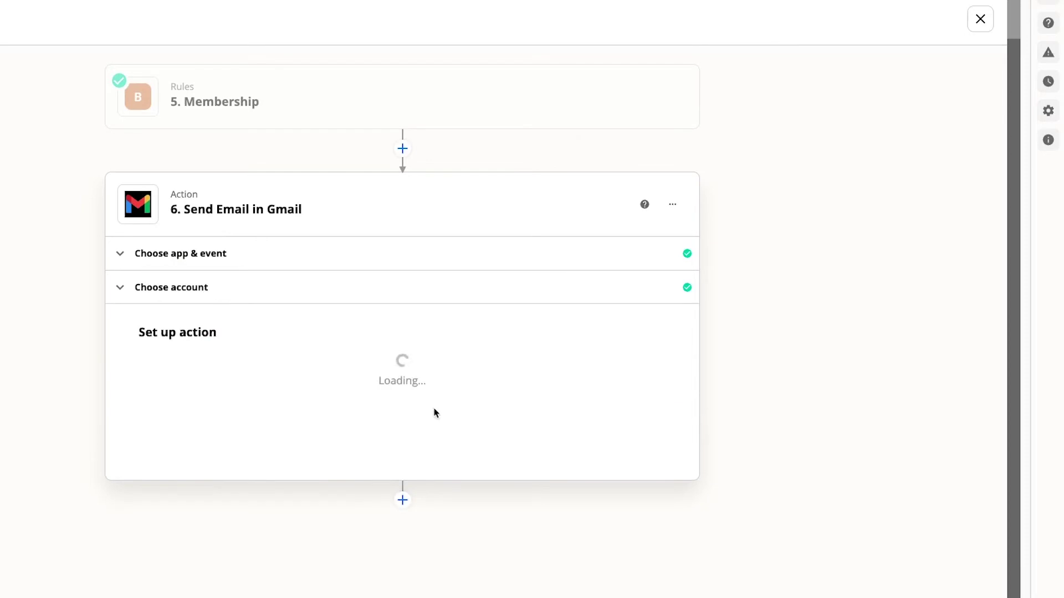
Map the To field to the form's Data Email Address.
{"action": "left_click", "coordinate": [377, 367]}
{"action": "left_click", "coordinate": [212, 564]}
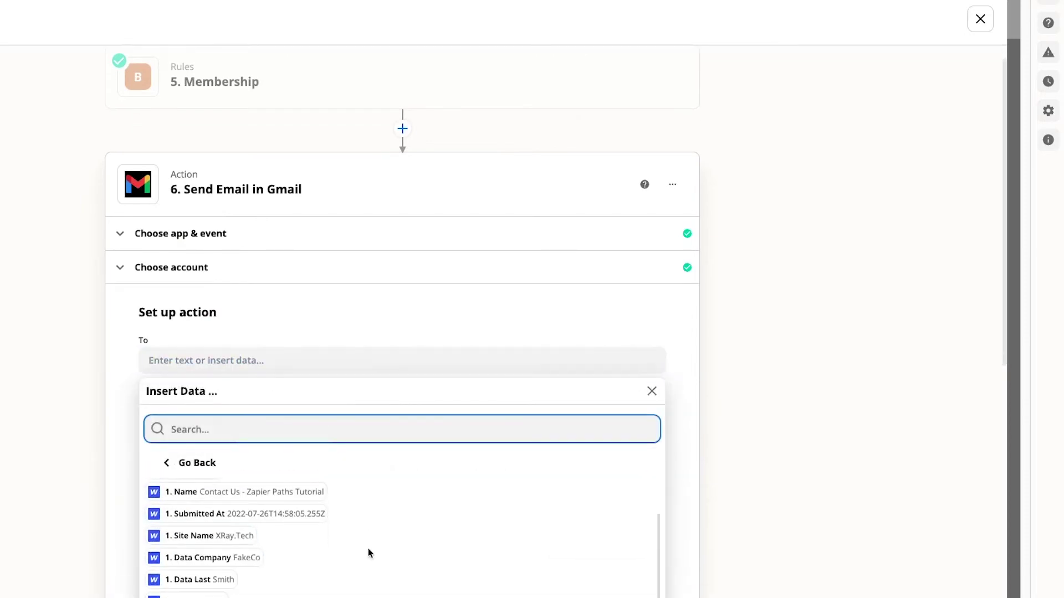
{"action": "scroll", "coordinate": [368, 553], "scroll_direction": "up", "scroll_amount": 2}
{"action": "scroll", "coordinate": [368, 553], "scroll_direction": "down", "scroll_amount": 2}
{"action": "scroll", "coordinate": [721, 574], "scroll_direction": "down", "scroll_amount": 3}
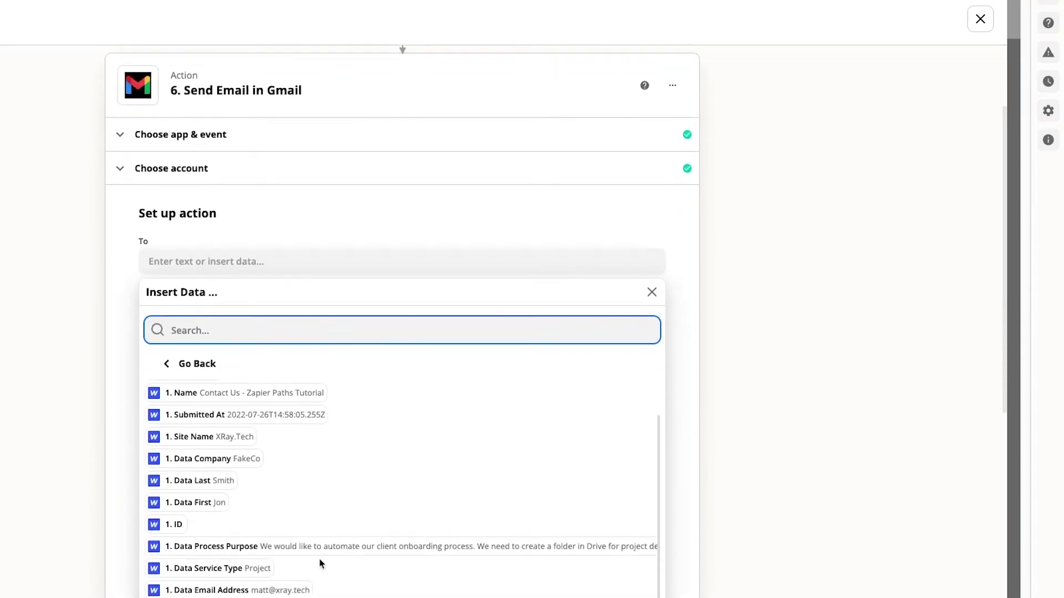
{"action": "left_click", "coordinate": [221, 590]}
{"action": "left_click", "coordinate": [60, 409]}
Choose the sender address and set From Name to 'XRay.Tech'.
{"action": "scroll", "coordinate": [244, 472], "scroll_direction": "down", "scroll_amount": 3}
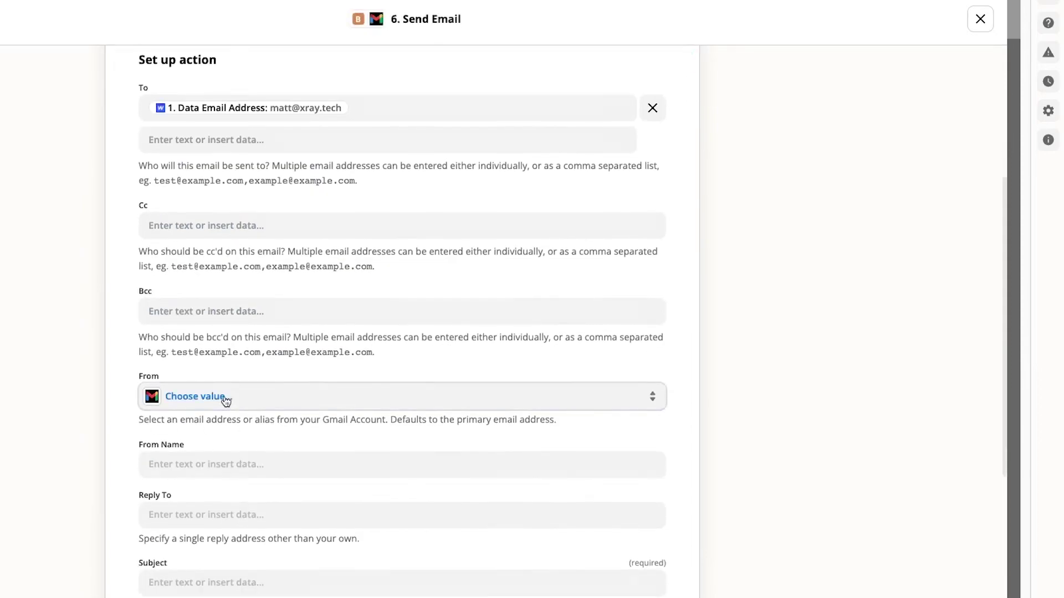
{"action": "left_click", "coordinate": [226, 397]}
{"action": "left_click", "coordinate": [225, 520]}
{"action": "scroll", "coordinate": [349, 546], "scroll_direction": "down", "scroll_amount": 2}
{"action": "left_click", "coordinate": [278, 346]}
{"action": "type", "text": "Xray.Tech"}
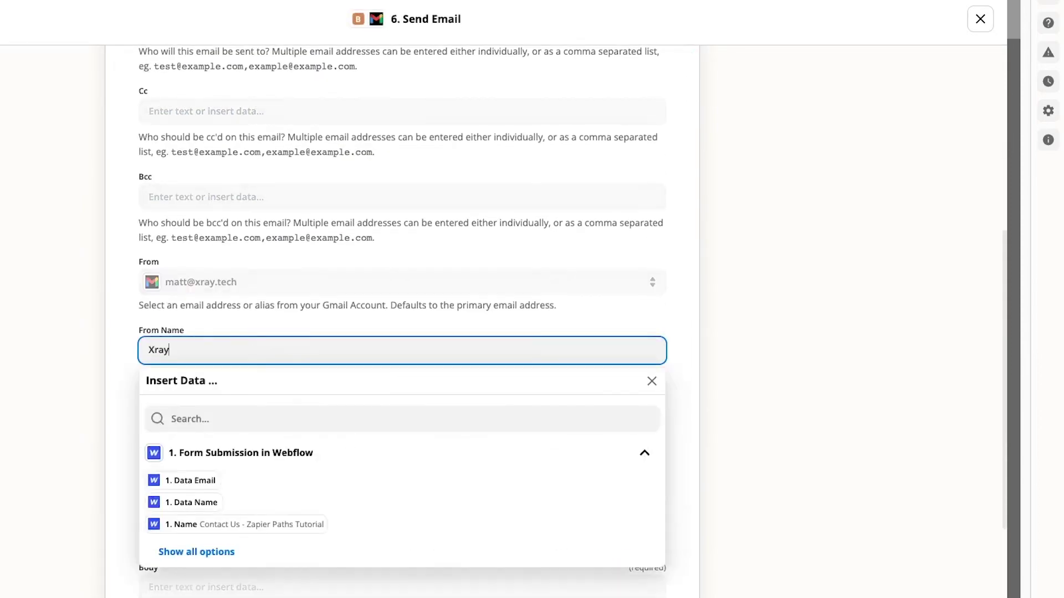
{"action": "key", "text": "Left"}
{"action": "key", "text": "Left"}
{"action": "key", "text": "Left"}
{"action": "key", "text": "Left"}
{"action": "key", "text": "Left"}
{"action": "key", "text": "Left"}
{"action": "key", "text": "Left"}
{"action": "key", "text": "BackSpace"}
{"action": "type", "text": "R"}
{"action": "left_click", "coordinate": [40, 348]}
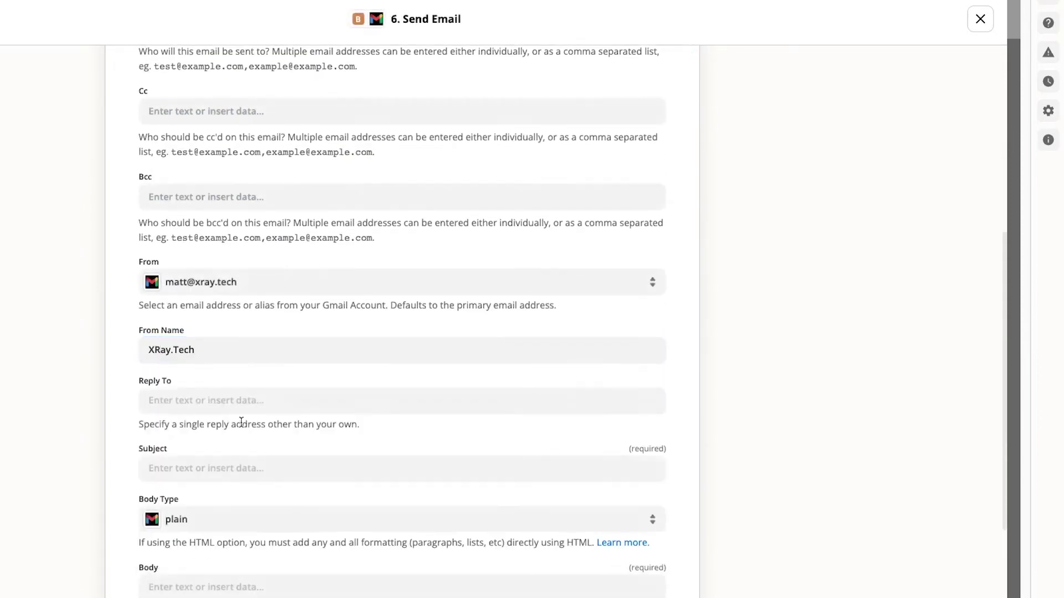
Set the subject 'Let's talk about your XRay Membership' and paste the membership message body.
{"action": "scroll", "coordinate": [242, 428], "scroll_direction": "down", "scroll_amount": 3}
{"action": "left_click", "coordinate": [217, 349]}
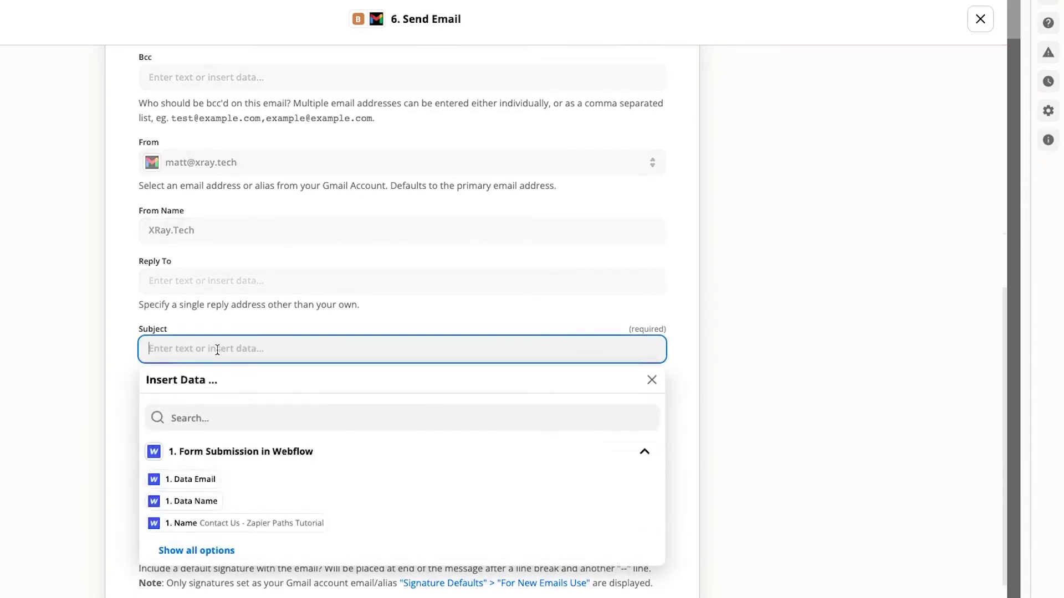
{"action": "type", "text": "Let's talk about you"}
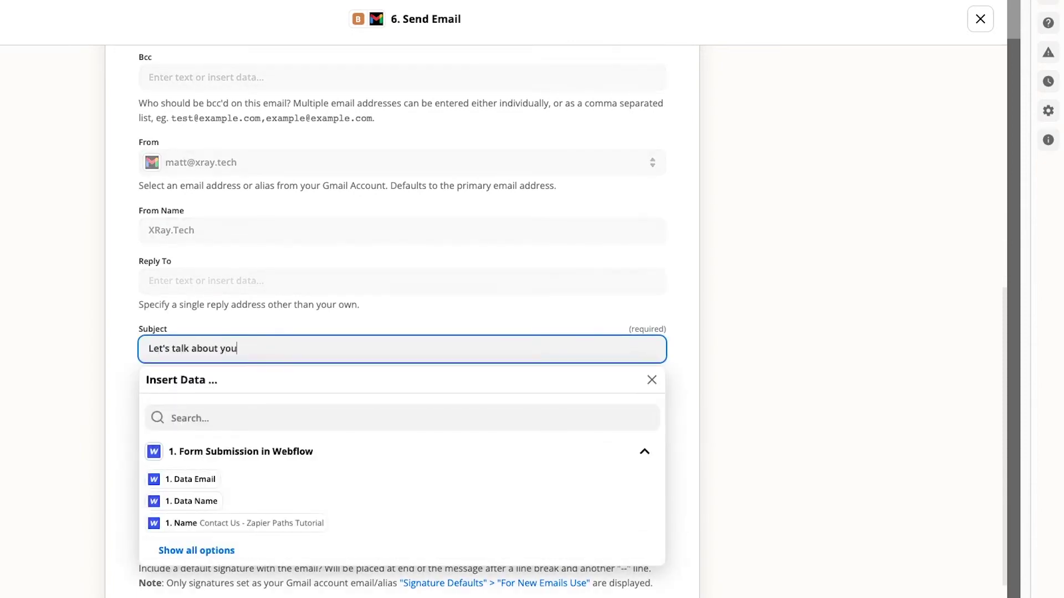
{"action": "type", "text": "r XRay Membership"}
{"action": "left_click", "coordinate": [40, 309]}
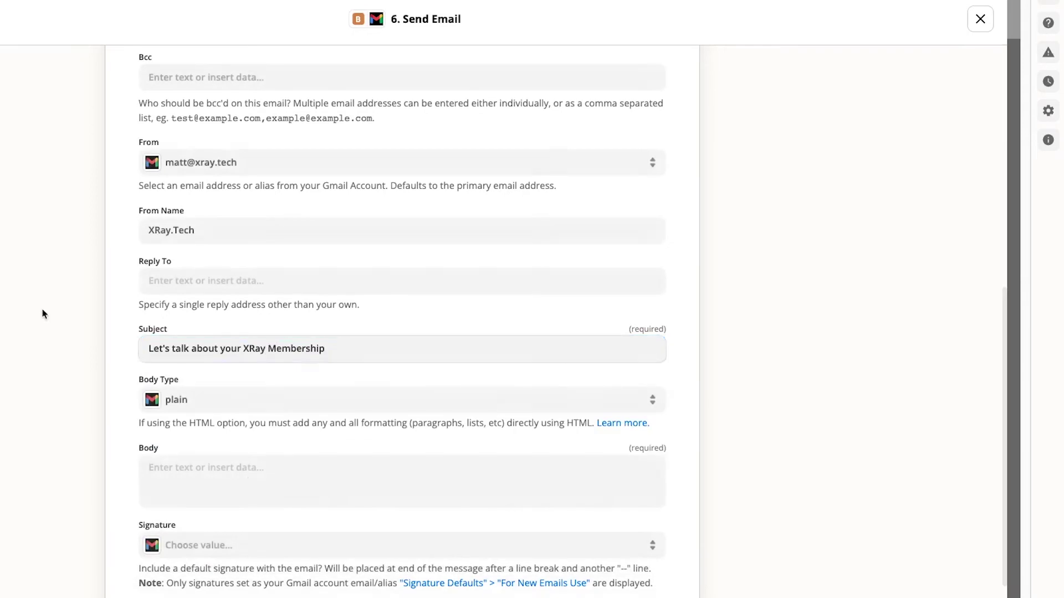
{"action": "left_click", "coordinate": [249, 482]}
{"action": "key", "text": "ctrl+v"}
Finish the Membership email, review its test preview, close the editor and add a third path.
{"action": "left_click", "coordinate": [761, 540]}
{"action": "scroll", "coordinate": [762, 541], "scroll_direction": "down", "scroll_amount": 6}
{"action": "left_click", "coordinate": [470, 590]}
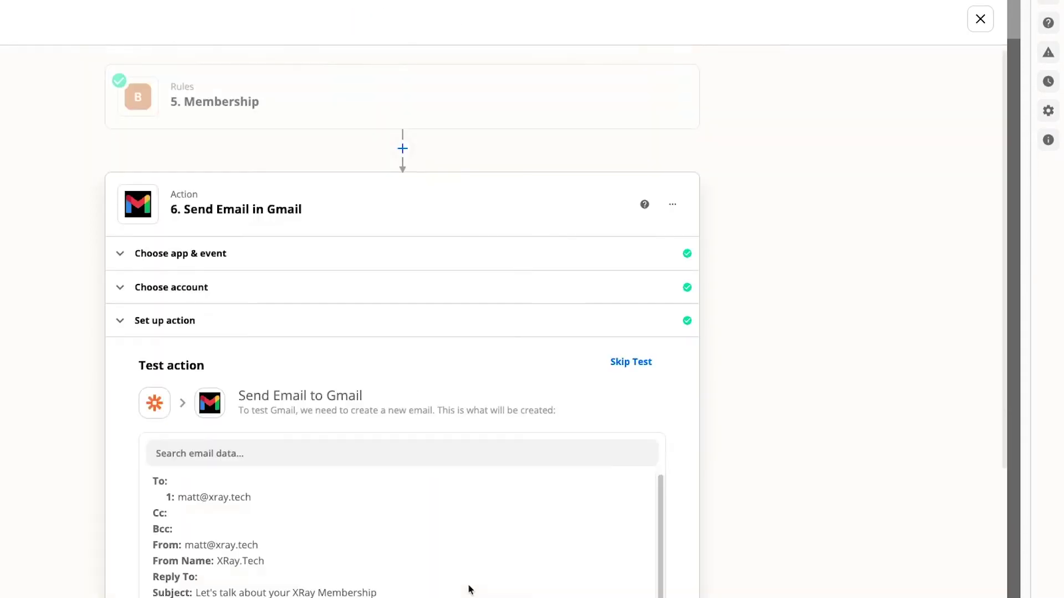
{"action": "scroll", "coordinate": [743, 358], "scroll_direction": "down", "scroll_amount": 5}
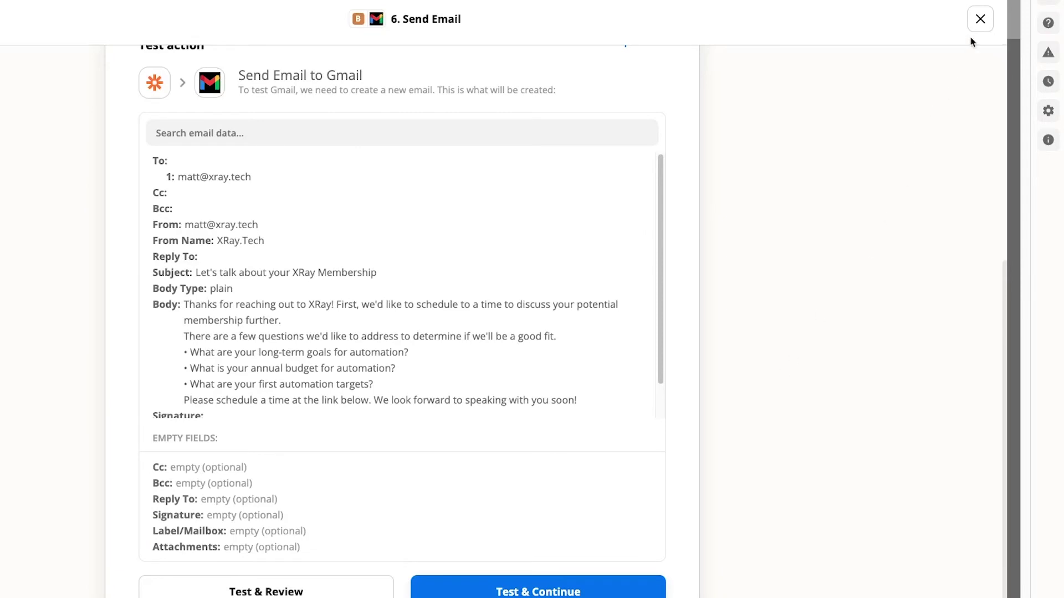
{"action": "left_click", "coordinate": [979, 21]}
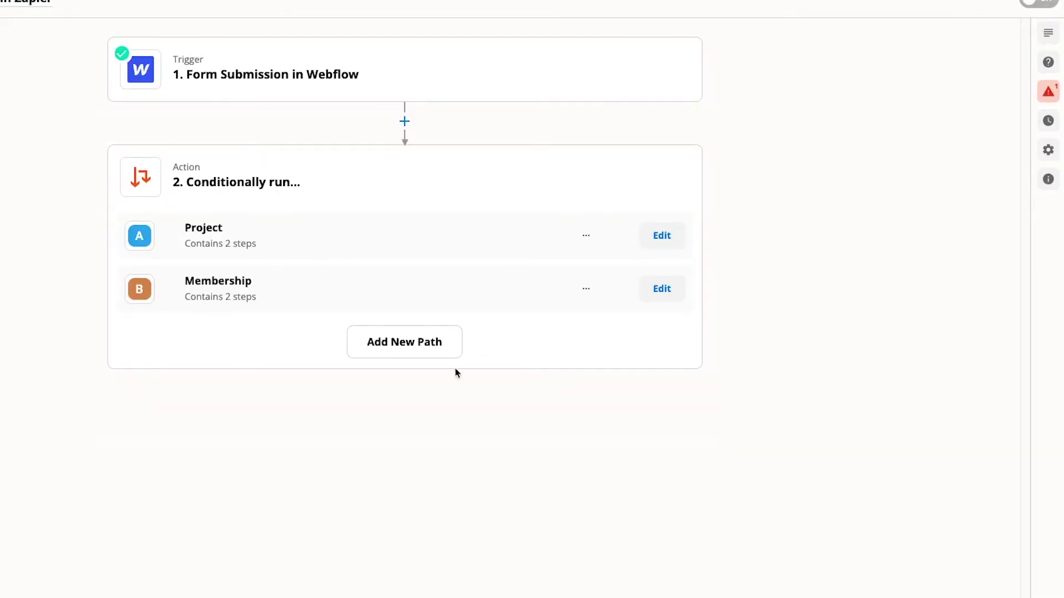
{"action": "left_click", "coordinate": [411, 350]}
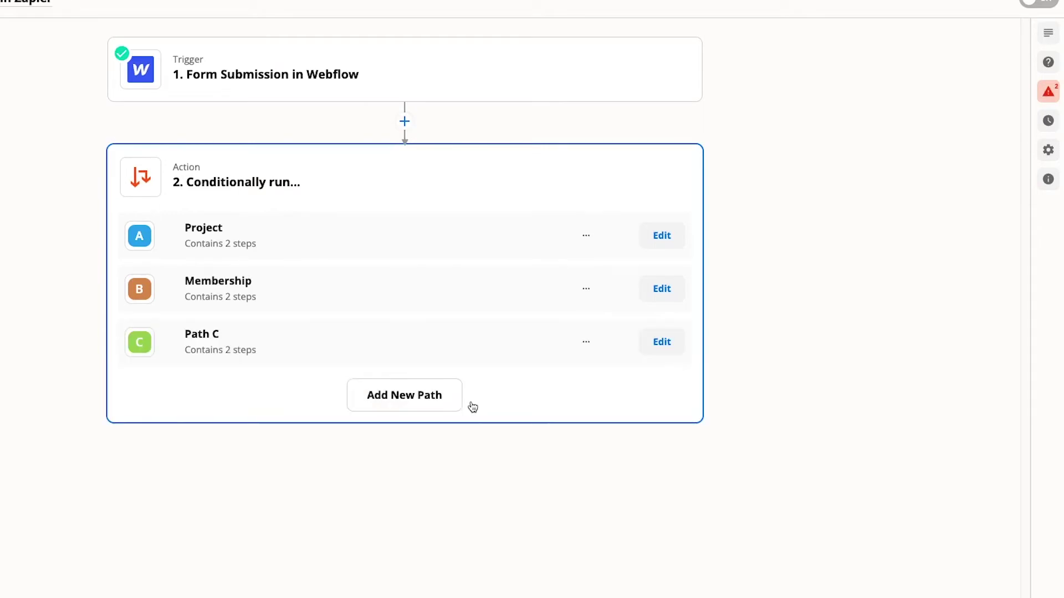
Rename the new Path C to 'Default' and confirm the name.
{"action": "left_click", "coordinate": [664, 342]}
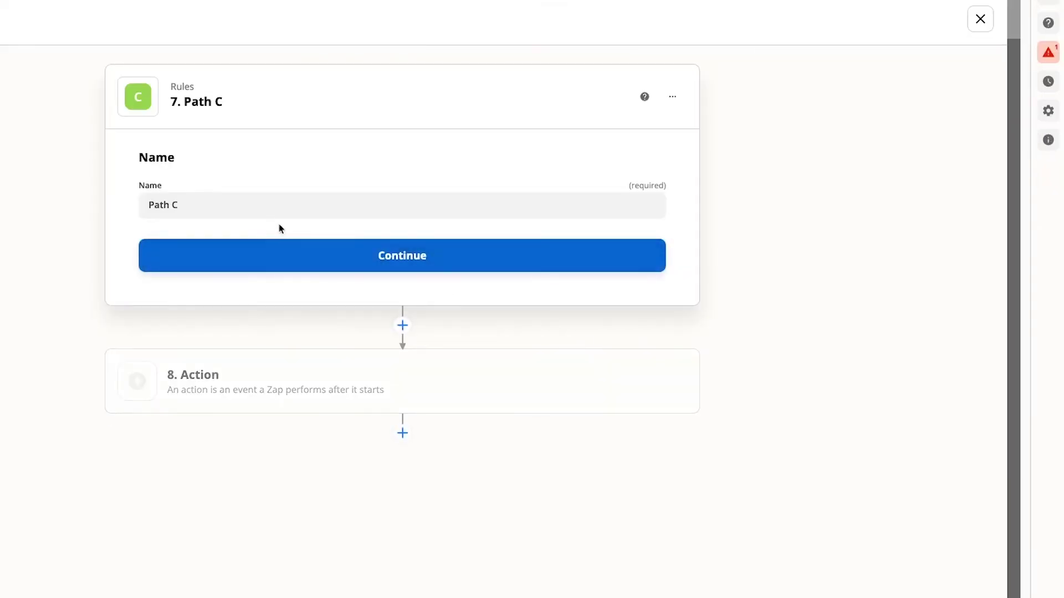
{"action": "left_click_drag", "start_coordinate": [195, 202], "coordinate": [110, 204]}
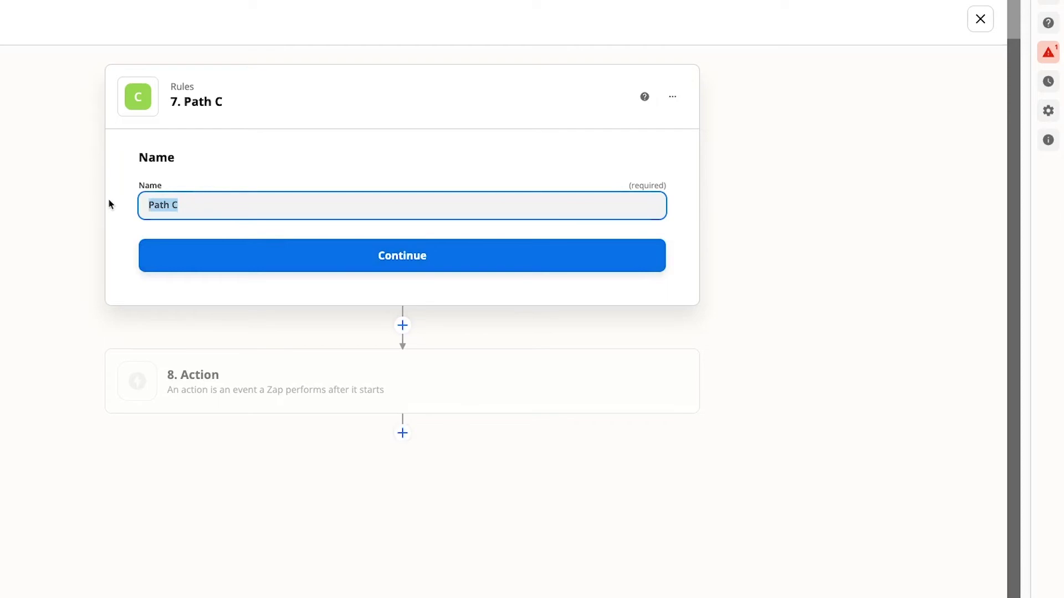
{"action": "type", "text": "Default"}
{"action": "left_click", "coordinate": [237, 269]}
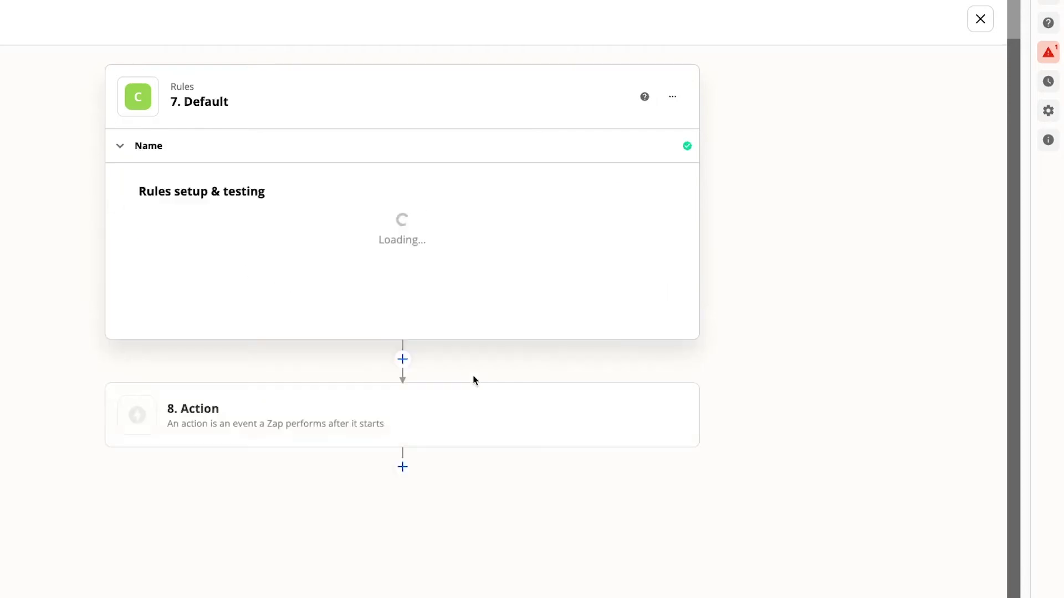
Set the first Default rule: Data Service Type (Text) does not exactly match 'Project'.
{"action": "left_click", "coordinate": [240, 244]}
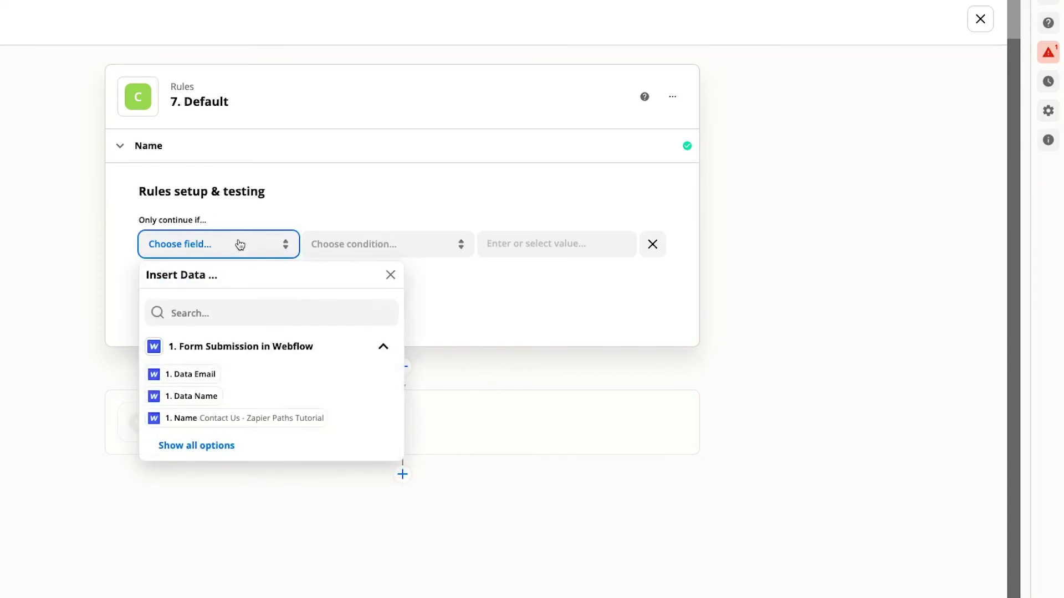
{"action": "left_click", "coordinate": [211, 448]}
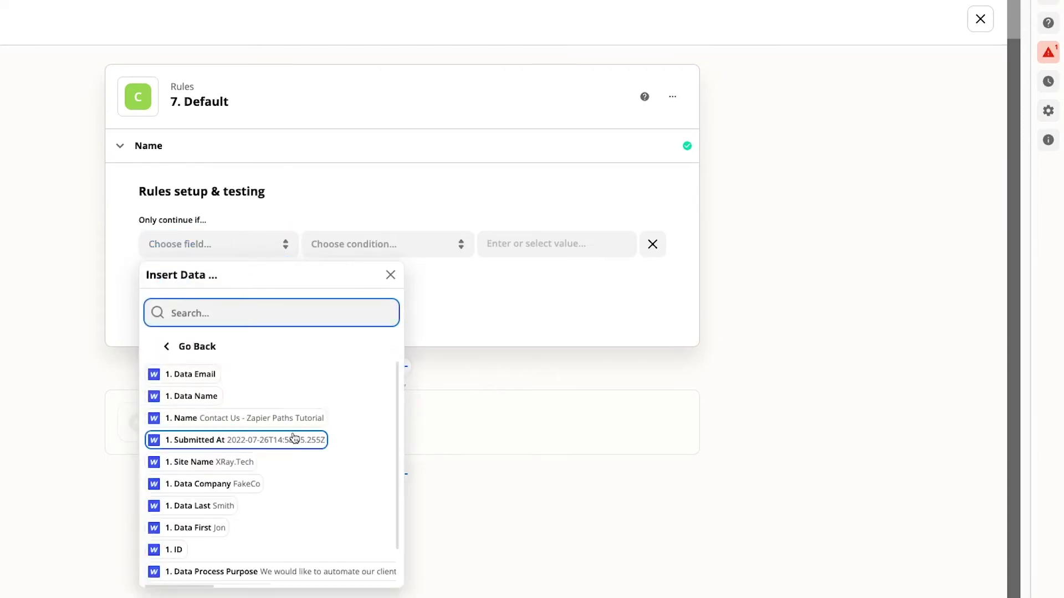
{"action": "scroll", "coordinate": [295, 438], "scroll_direction": "down", "scroll_amount": 1}
{"action": "left_click", "coordinate": [261, 552]}
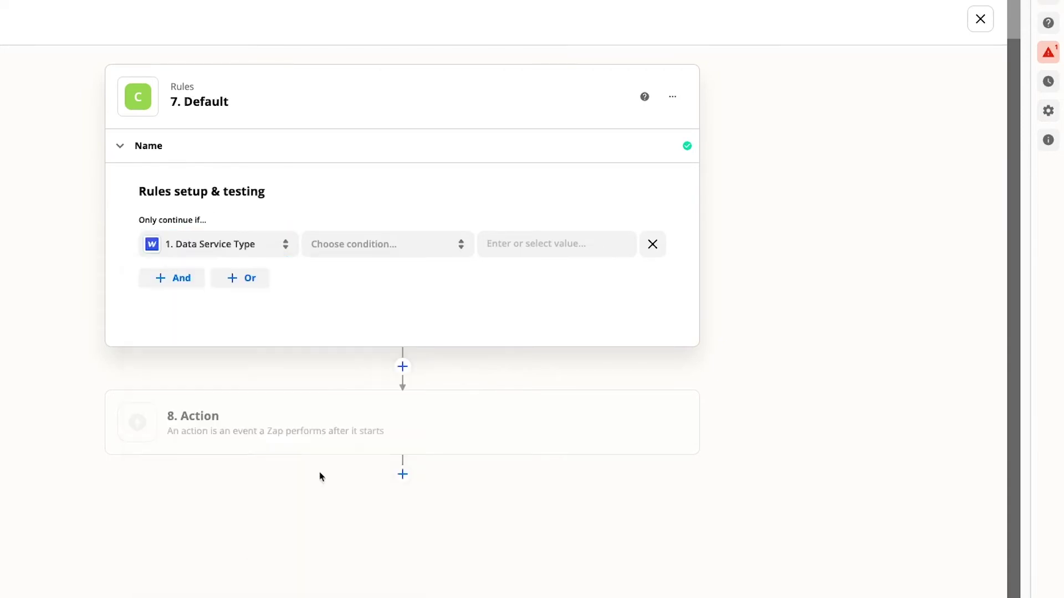
{"action": "left_click", "coordinate": [382, 246]}
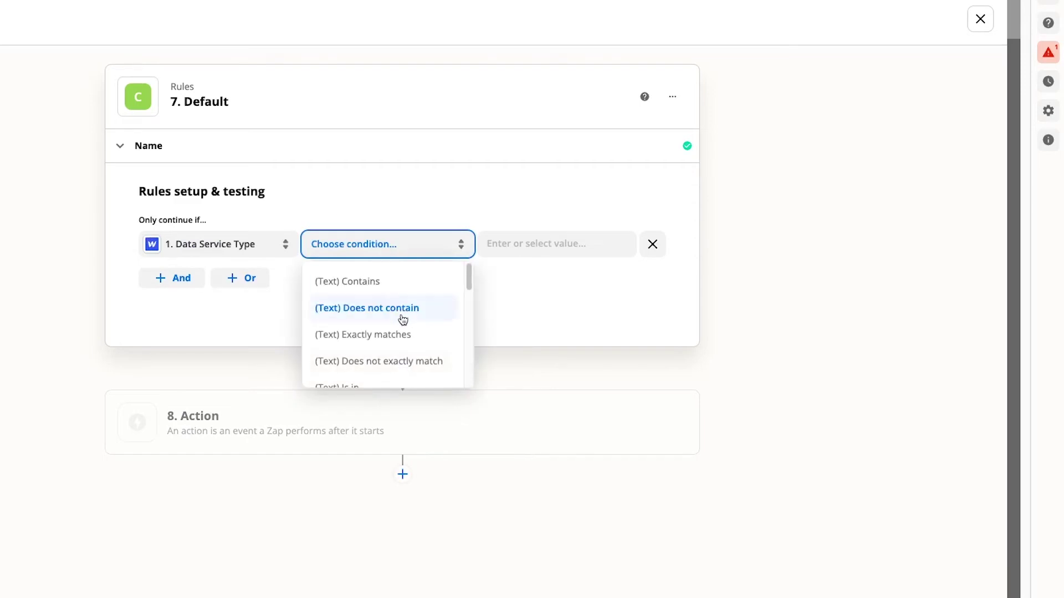
{"action": "left_click", "coordinate": [402, 361]}
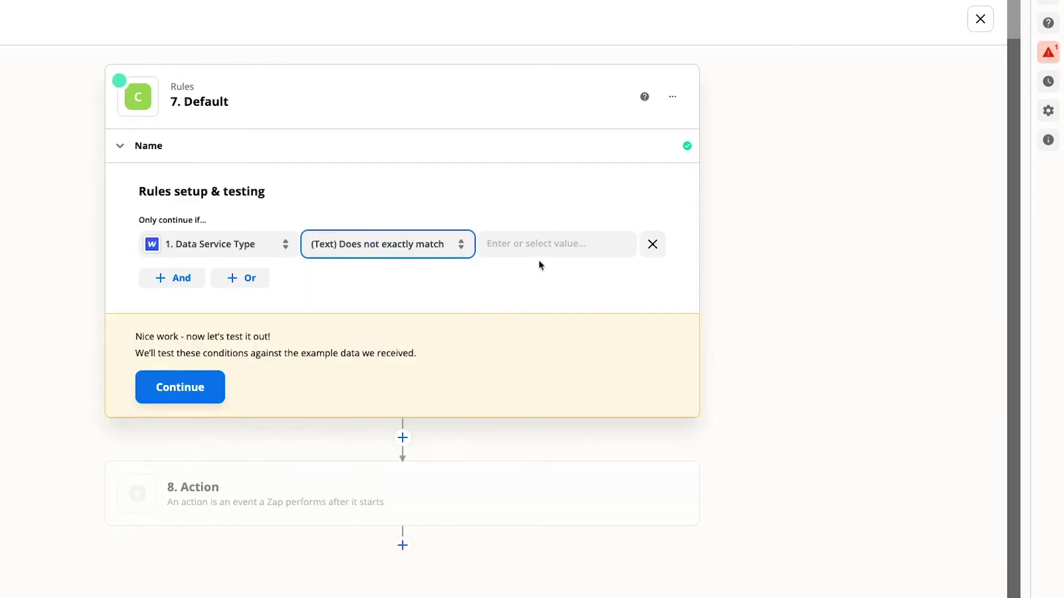
{"action": "left_click", "coordinate": [542, 245]}
{"action": "type", "text": "Proje"}
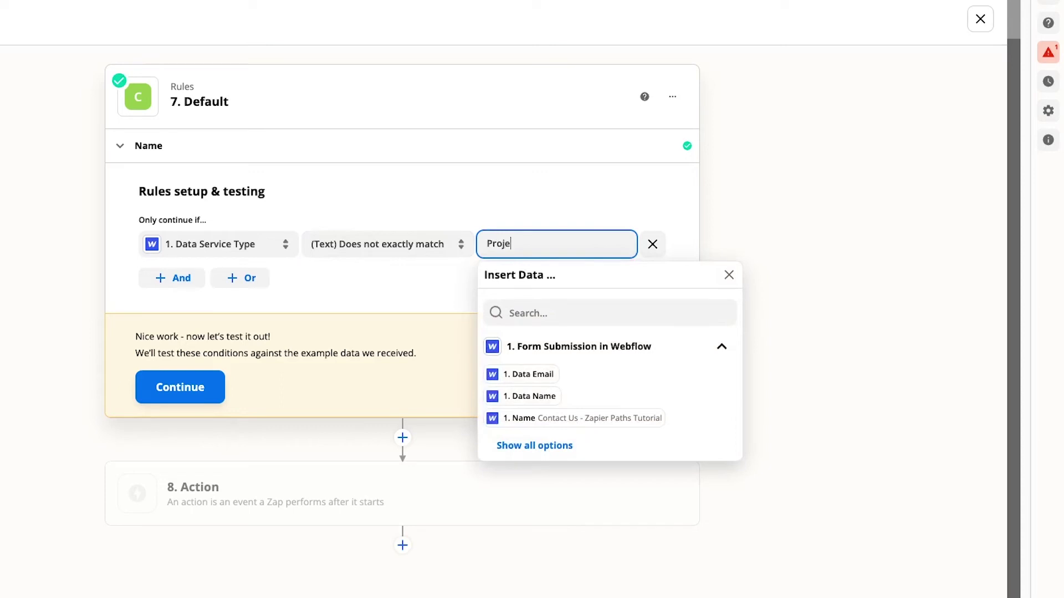
{"action": "type", "text": "ct"}
Add an And rule: Data Service Type does not exactly match 'Membership', then test the rules.
{"action": "left_click", "coordinate": [174, 277]}
{"action": "left_click", "coordinate": [249, 285]}
{"action": "left_click", "coordinate": [218, 473]}
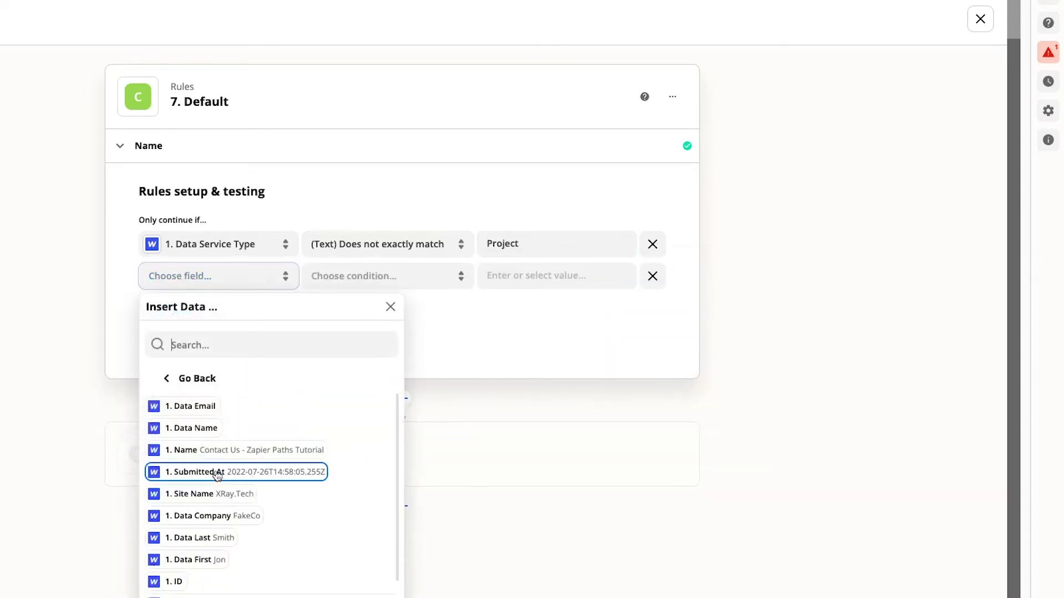
{"action": "scroll", "coordinate": [246, 468], "scroll_direction": "down", "scroll_amount": 2}
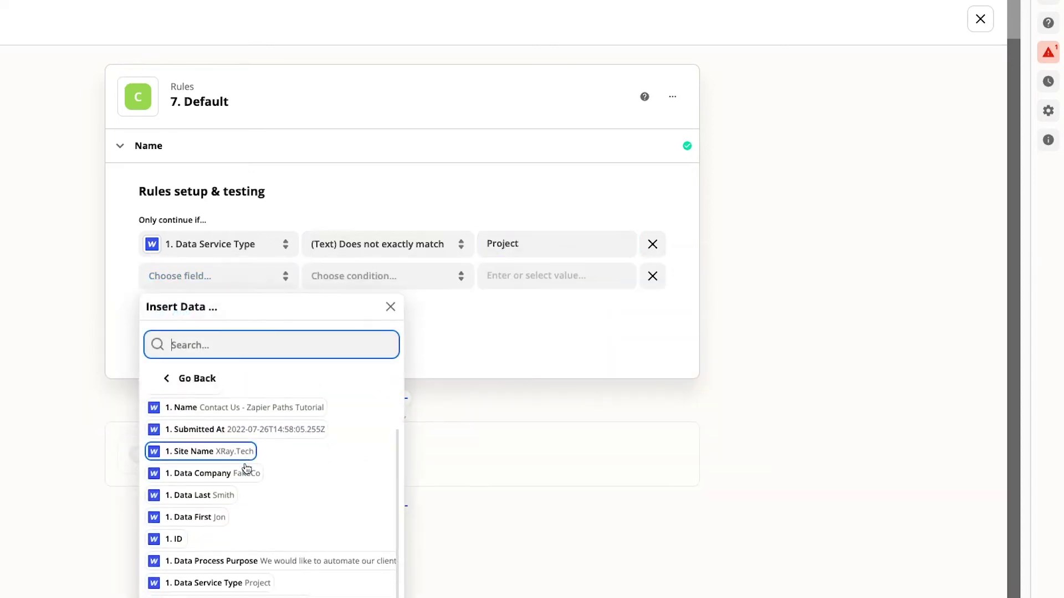
{"action": "left_click", "coordinate": [245, 580]}
{"action": "left_click", "coordinate": [404, 279]}
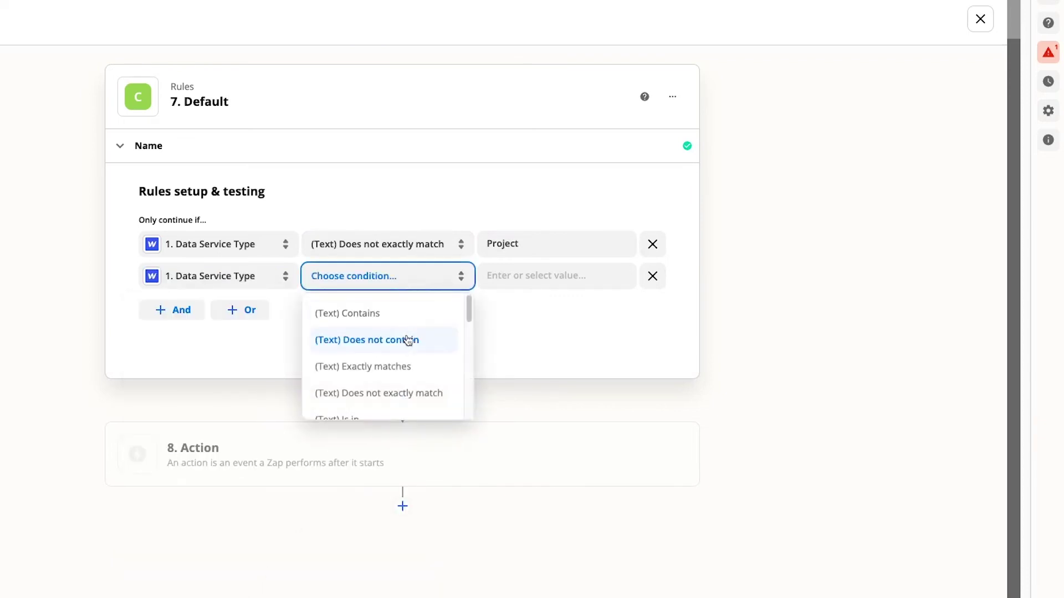
{"action": "left_click", "coordinate": [404, 393]}
{"action": "left_click", "coordinate": [524, 275]}
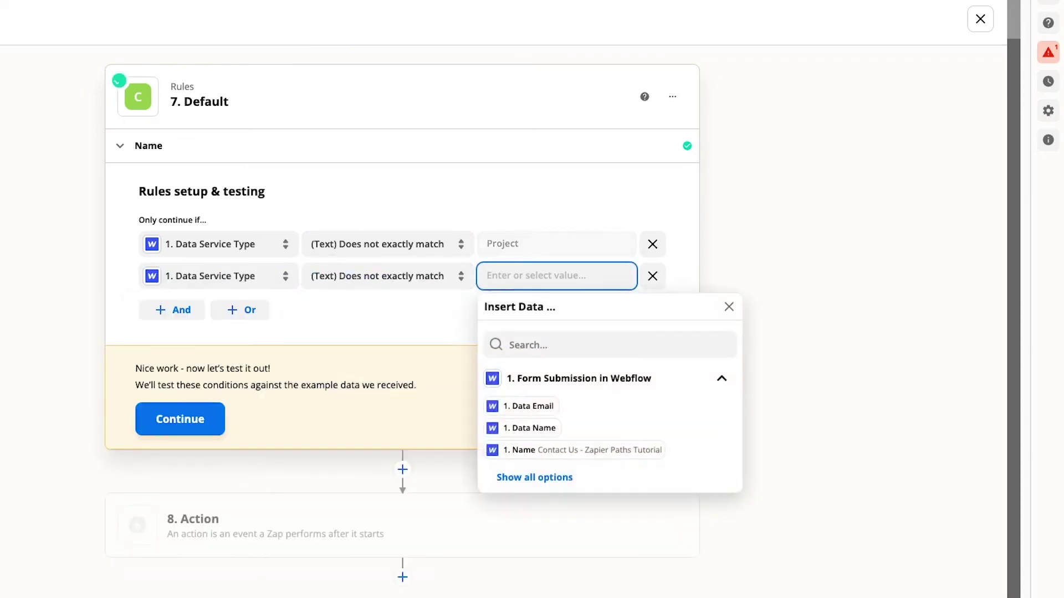
{"action": "type", "text": "Membership"}
{"action": "left_click", "coordinate": [780, 230]}
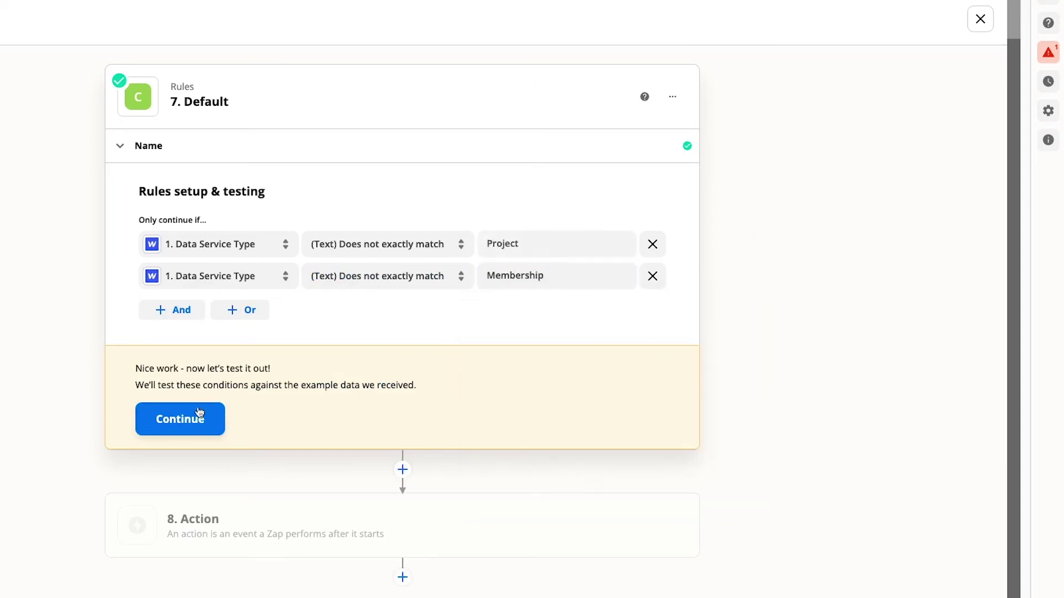
{"action": "left_click", "coordinate": [199, 417]}
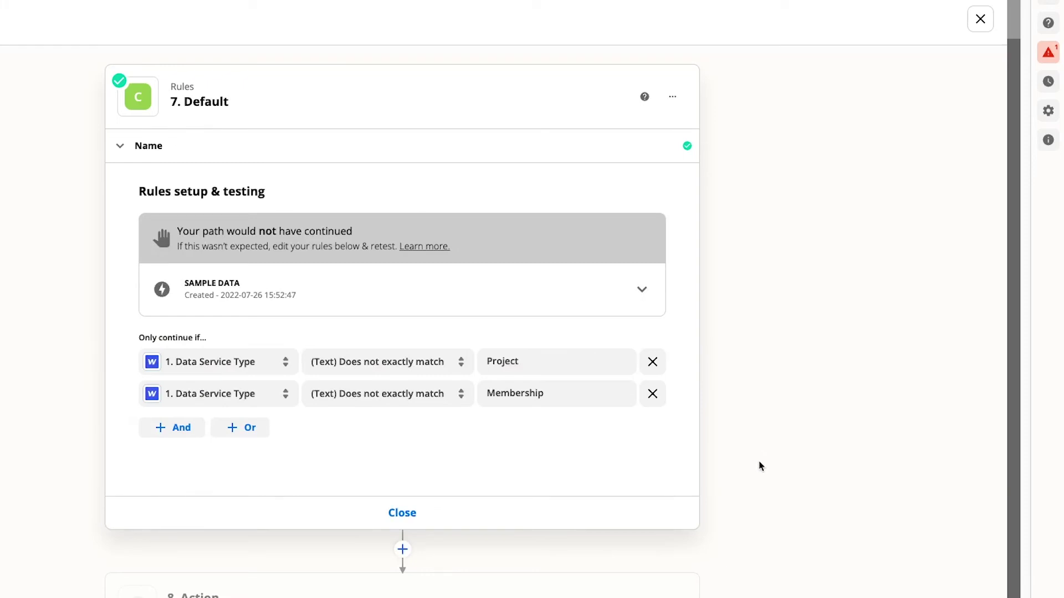
{"action": "left_click", "coordinate": [403, 550]}
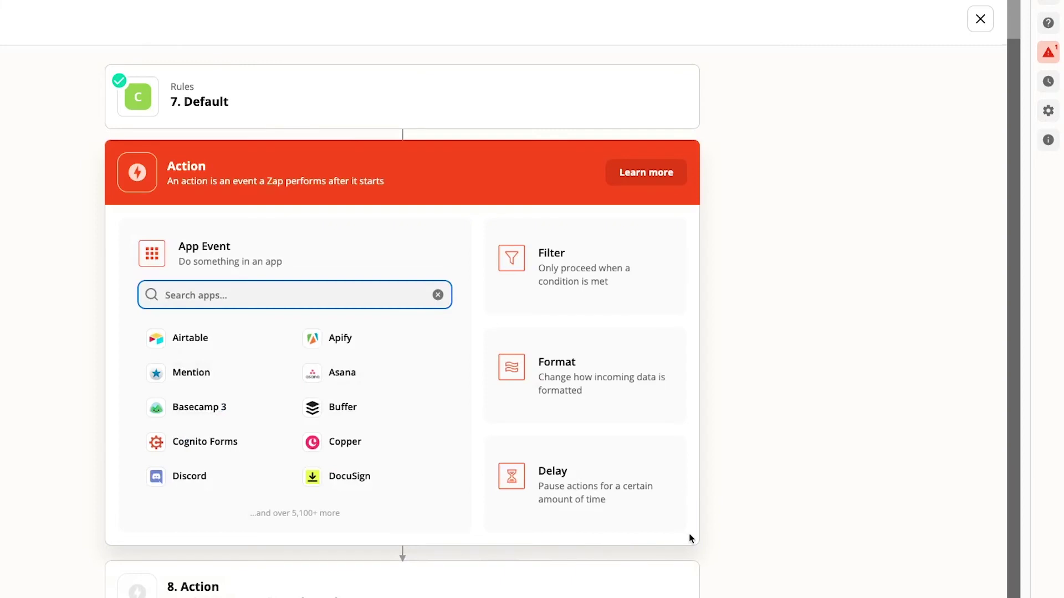
Add a Gmail Send Email action under the Default path using the company Gmail account.
{"action": "left_click", "coordinate": [183, 297]}
{"action": "type", "text": "gmail"}
{"action": "left_click", "coordinate": [188, 336]}
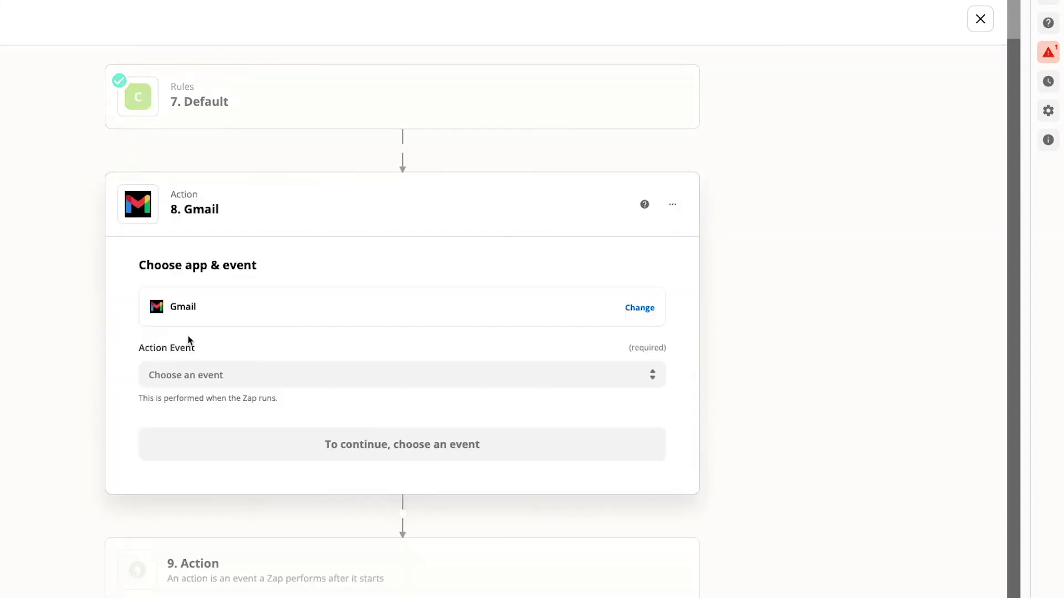
{"action": "left_click", "coordinate": [244, 373]}
{"action": "left_click", "coordinate": [245, 428]}
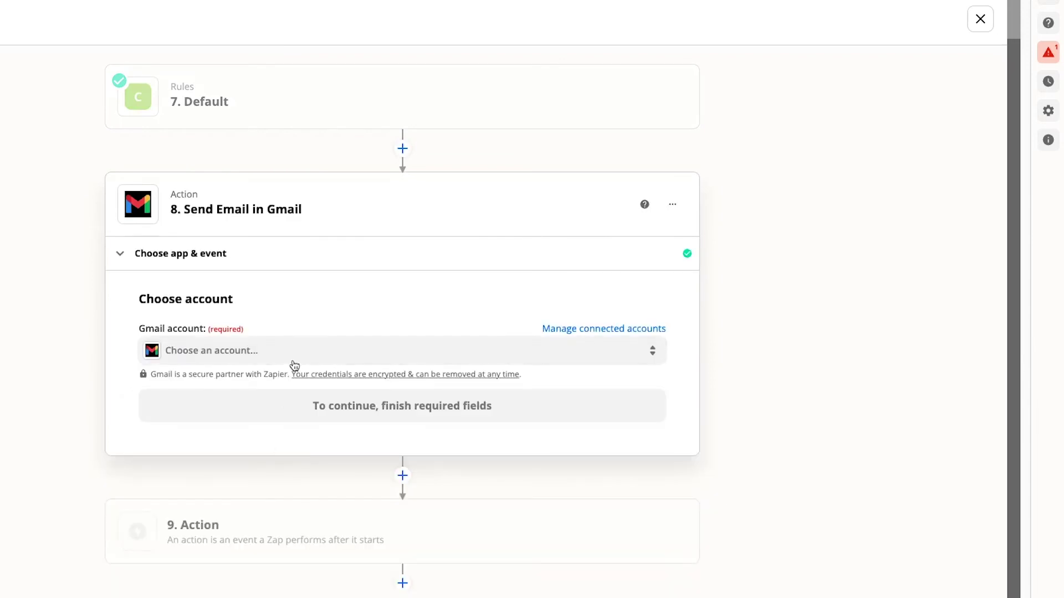
{"action": "left_click", "coordinate": [294, 357]}
{"action": "scroll", "coordinate": [294, 531], "scroll_direction": "down", "scroll_amount": 4}
{"action": "scroll", "coordinate": [283, 527], "scroll_direction": "up", "scroll_amount": 2}
{"action": "left_click", "coordinate": [283, 527]}
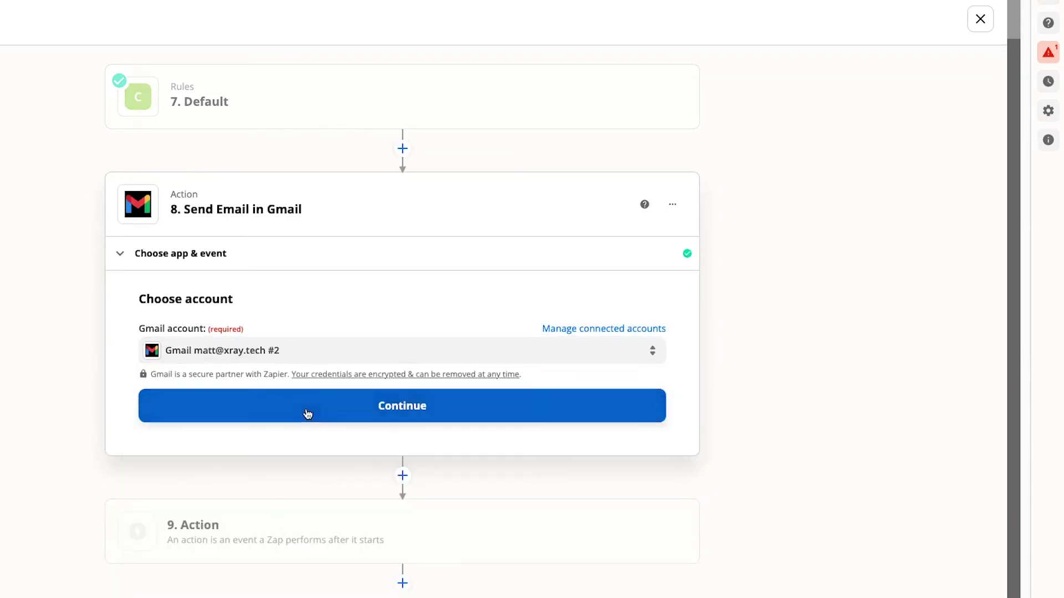
{"action": "left_click", "coordinate": [304, 413]}
{"action": "left_click", "coordinate": [356, 308]}
Send the email to the submitter's Data Email, from the company address with sender name XRay.Tech.
{"action": "left_click", "coordinate": [196, 504]}
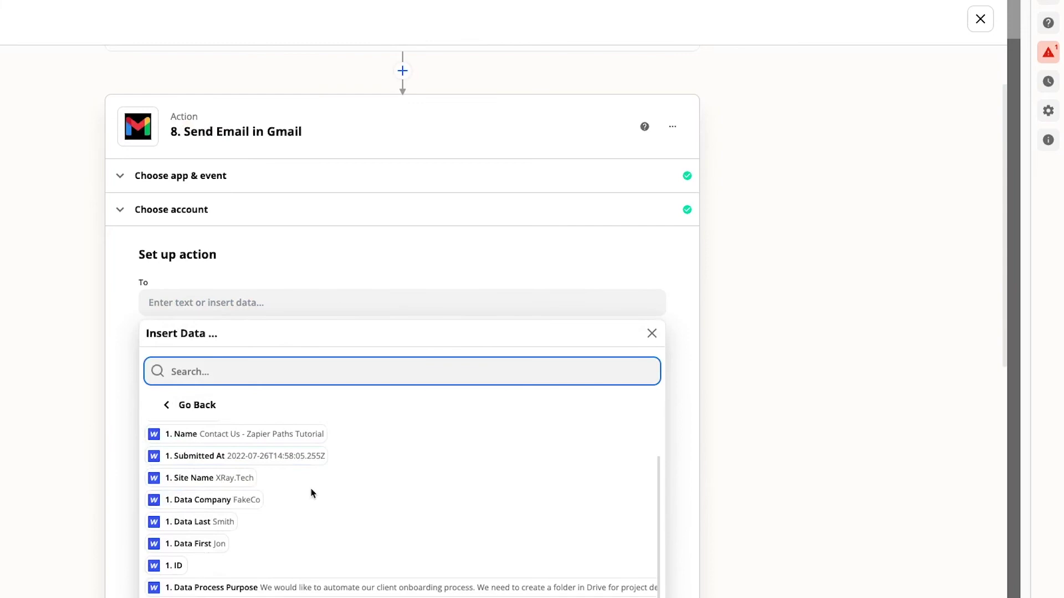
{"action": "left_click", "coordinate": [311, 492]}
{"action": "left_click", "coordinate": [411, 411]}
{"action": "scroll", "coordinate": [332, 433], "scroll_direction": "down", "scroll_amount": 1}
{"action": "scroll", "coordinate": [275, 461], "scroll_direction": "down", "scroll_amount": 3}
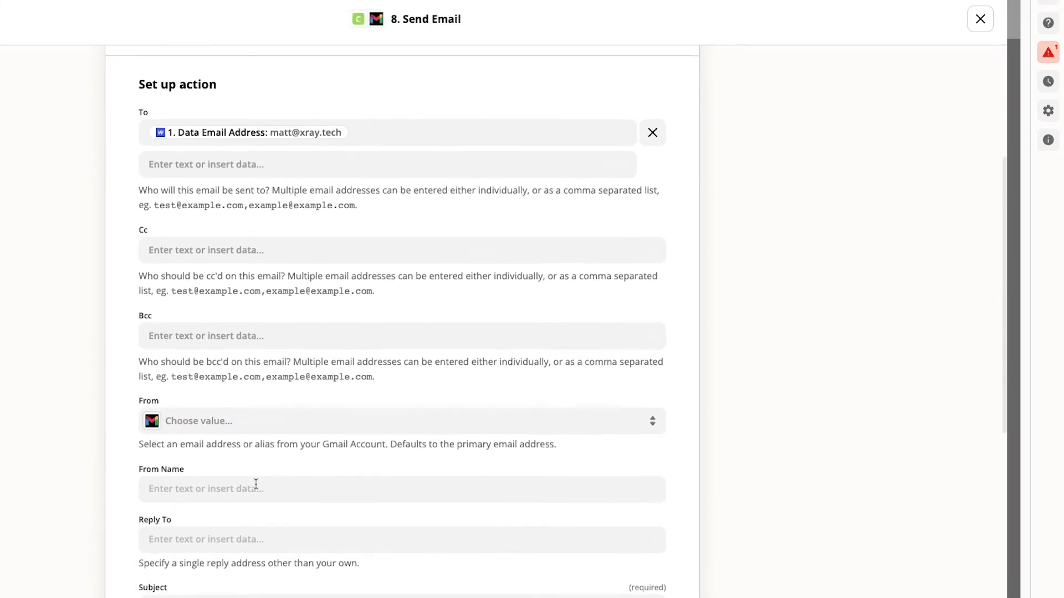
{"action": "left_click", "coordinate": [256, 486]}
{"action": "scroll", "coordinate": [244, 585], "scroll_direction": "down", "scroll_amount": 3}
{"action": "type", "text": "XRay.Tech"}
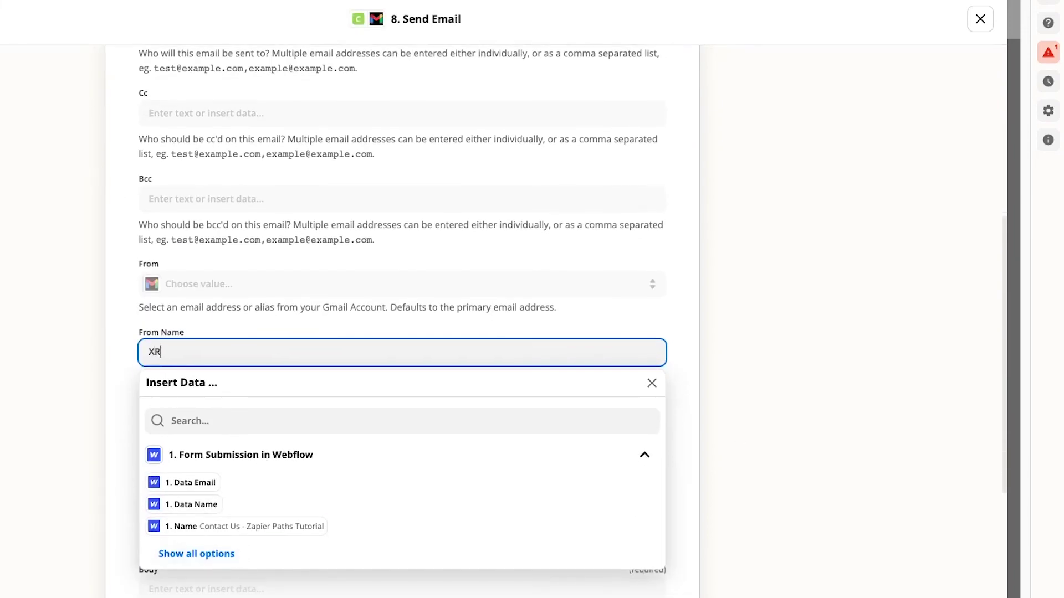
{"action": "left_click", "coordinate": [225, 288]}
{"action": "left_click", "coordinate": [233, 398]}
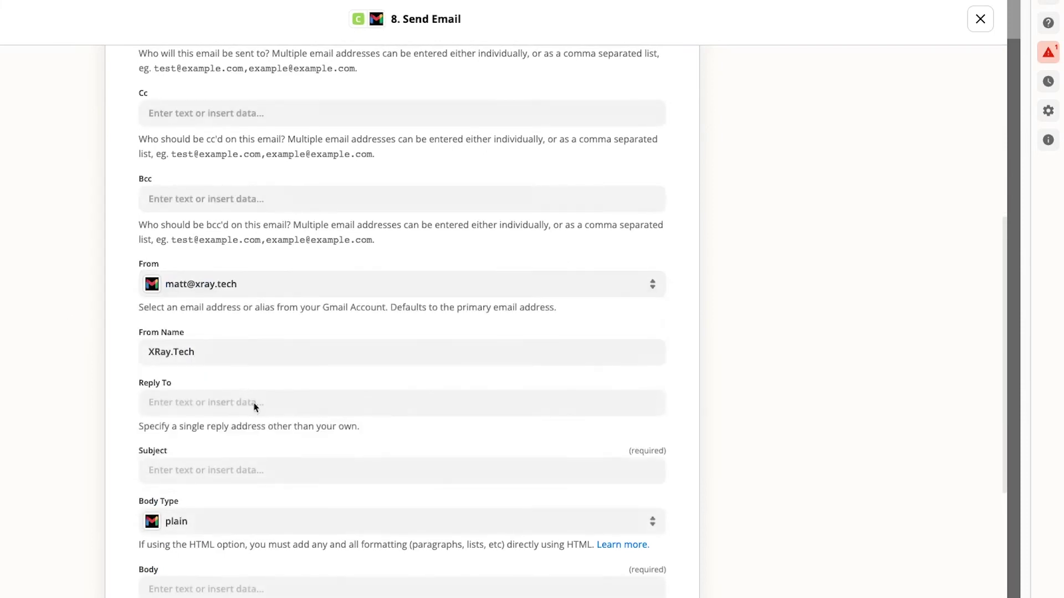
{"action": "scroll", "coordinate": [287, 407], "scroll_direction": "down", "scroll_amount": 2}
Set the subject 'Let's talk about your automation goals', paste the body, and continue to testing.
{"action": "left_click", "coordinate": [273, 388]}
{"action": "type", "text": "Let's t"}
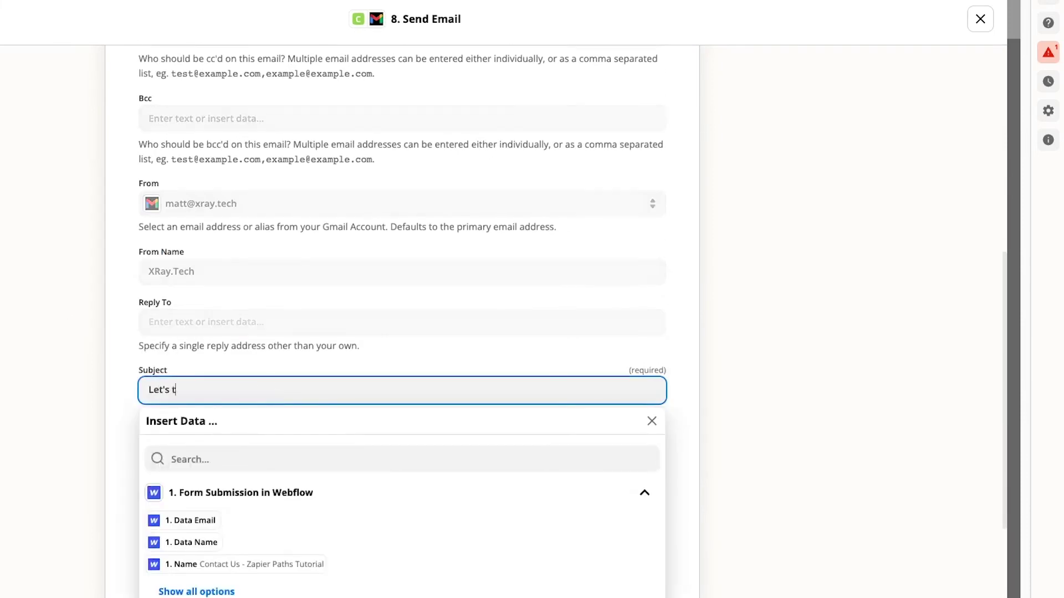
{"action": "type", "text": "alk about your automation goals"}
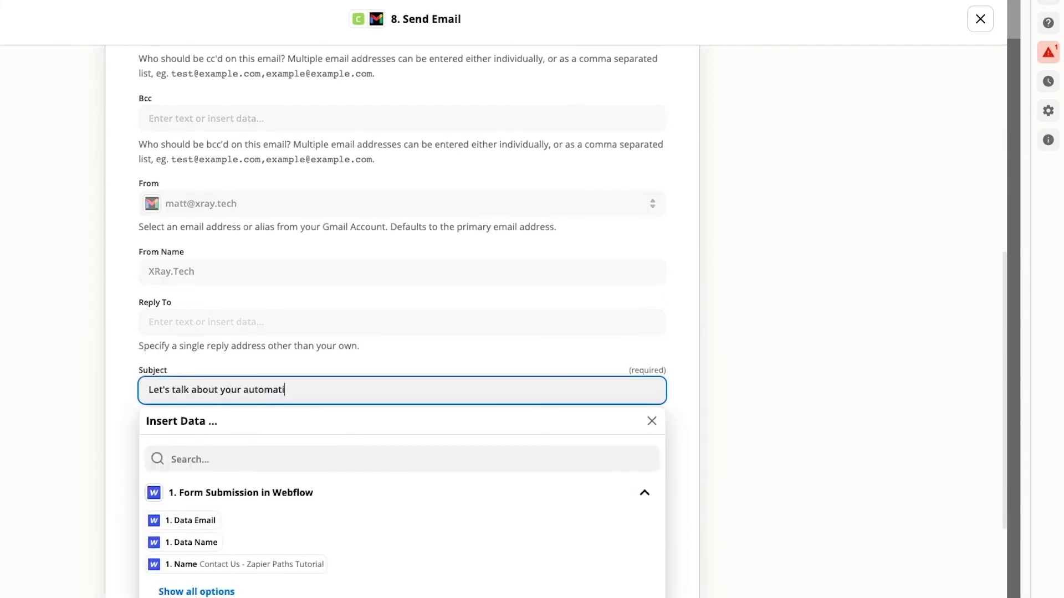
{"action": "left_click", "coordinate": [78, 360]}
{"action": "scroll", "coordinate": [78, 360], "scroll_direction": "down", "scroll_amount": 3}
{"action": "left_click", "coordinate": [288, 375]}
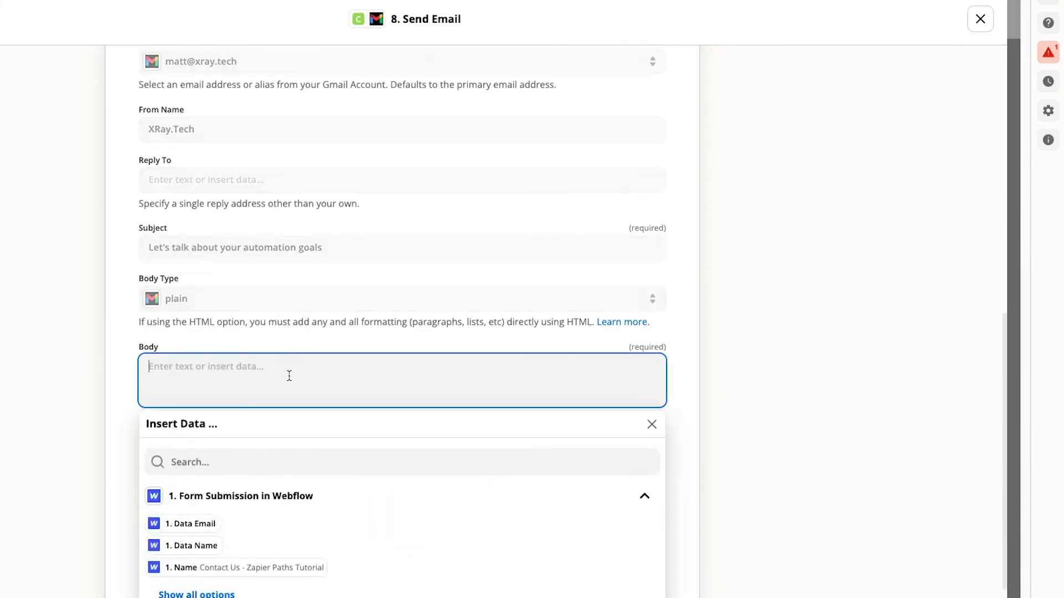
{"action": "type", "text": "Thanks for reaching out to XRay! First, we'd like to schedule to a time to discuss how we might be able to help you.   Please schedule a time at the link below. We look forward to speaking with you soon!"}
{"action": "scroll", "coordinate": [505, 400], "scroll_direction": "down", "scroll_amount": 3}
{"action": "left_click", "coordinate": [775, 398]}
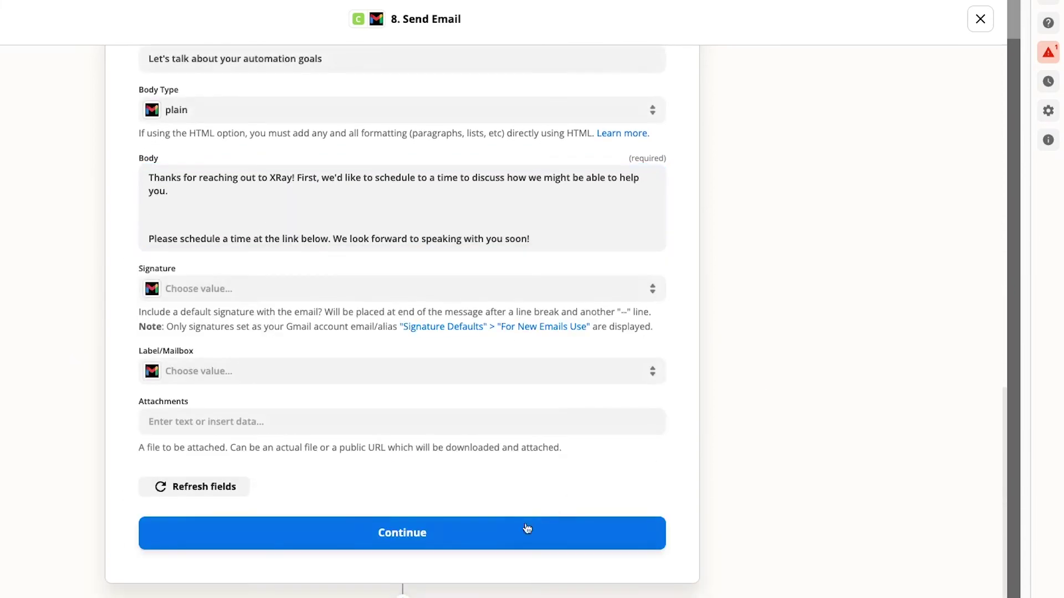
{"action": "left_click", "coordinate": [480, 540]}
{"action": "scroll", "coordinate": [824, 438], "scroll_direction": "down", "scroll_amount": 5}
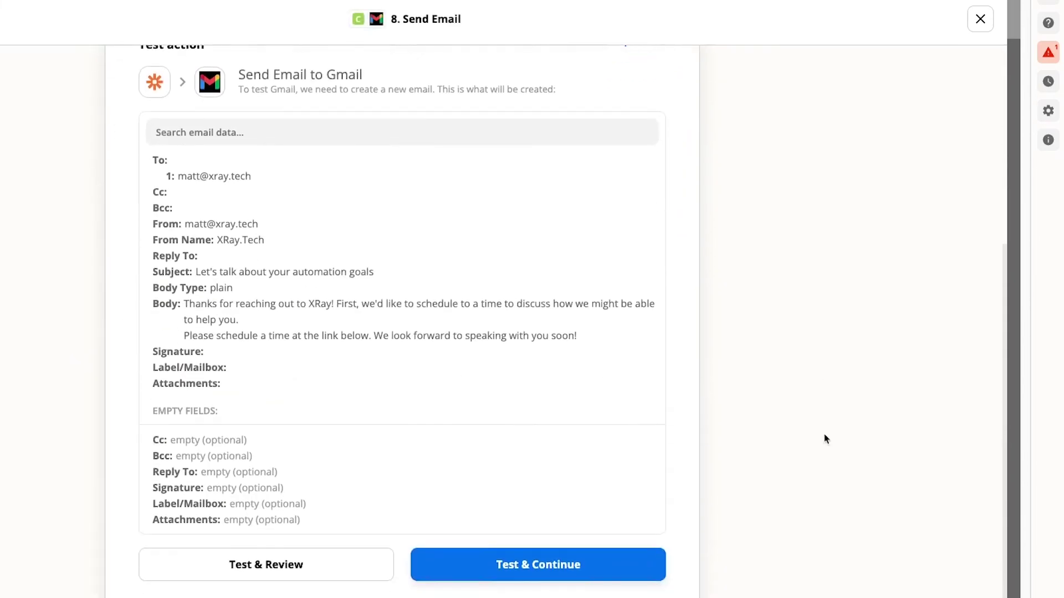
Run Test & Continue to send a test of the Default path's Send Email step.
{"action": "scroll", "coordinate": [824, 439], "scroll_direction": "down", "scroll_amount": 2}
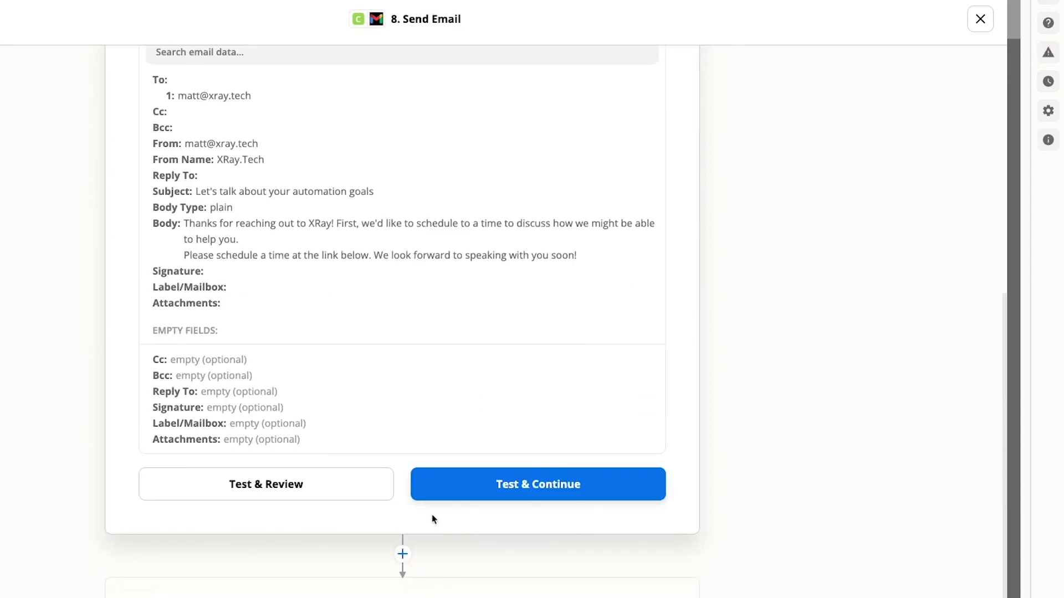
{"action": "left_click", "coordinate": [353, 497]}
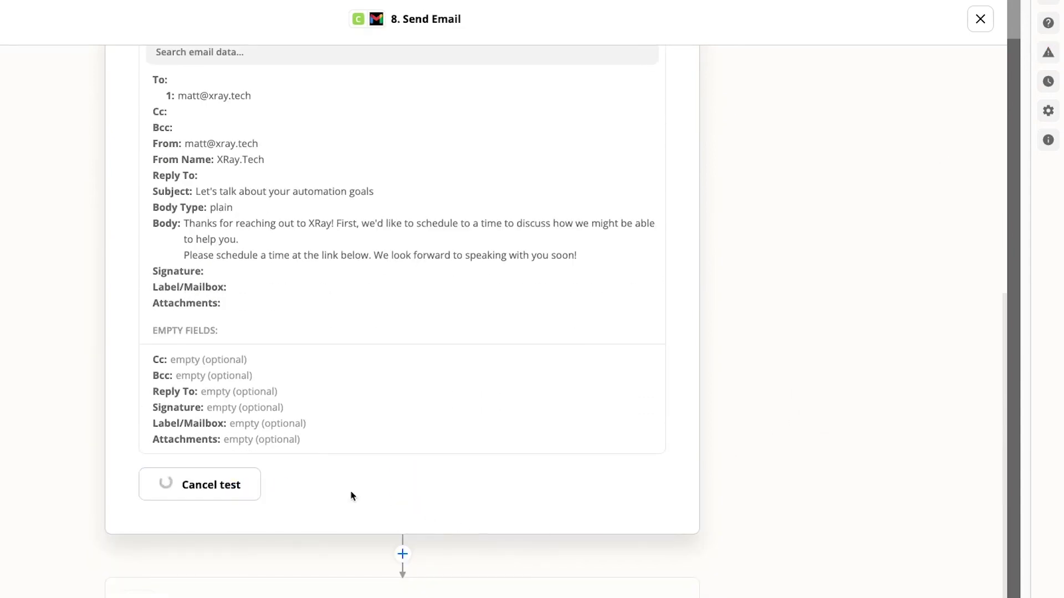